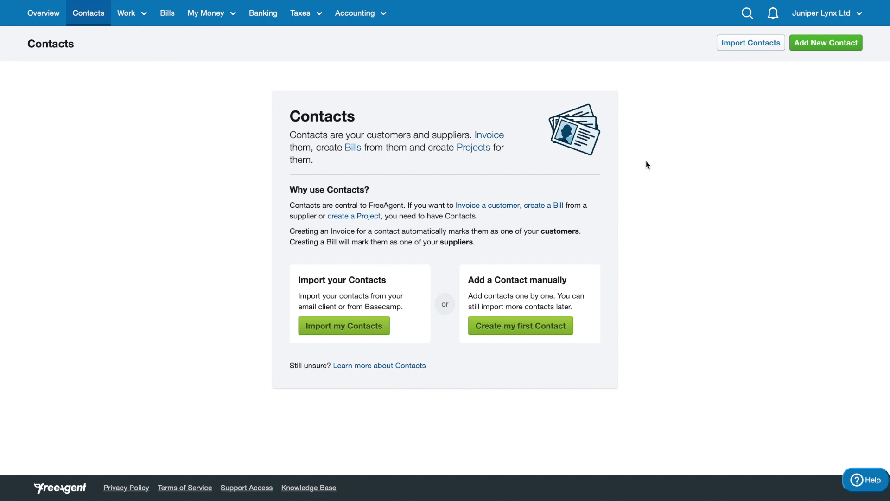
# Step: Open a new contact form and go through its name, organization and email fields
pyautogui.click(812, 45)
pyautogui.click(260, 113)
pyautogui.click(249, 155)
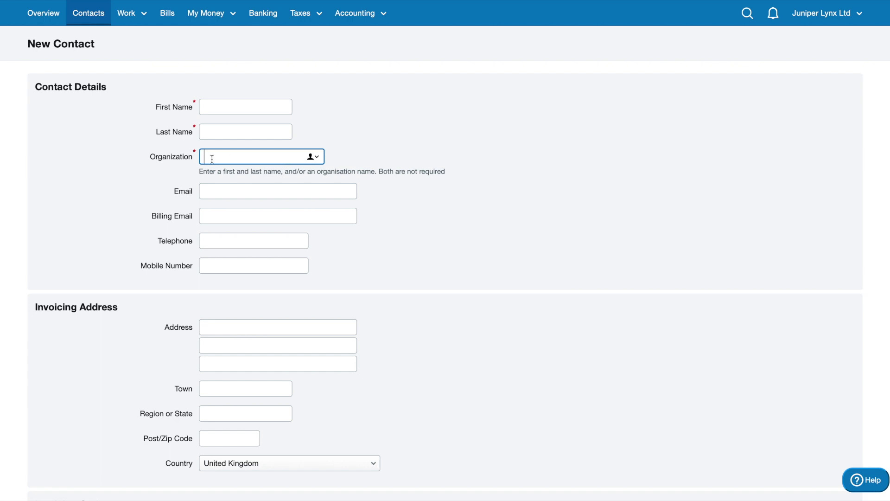
pyautogui.click(220, 102)
pyautogui.click(220, 130)
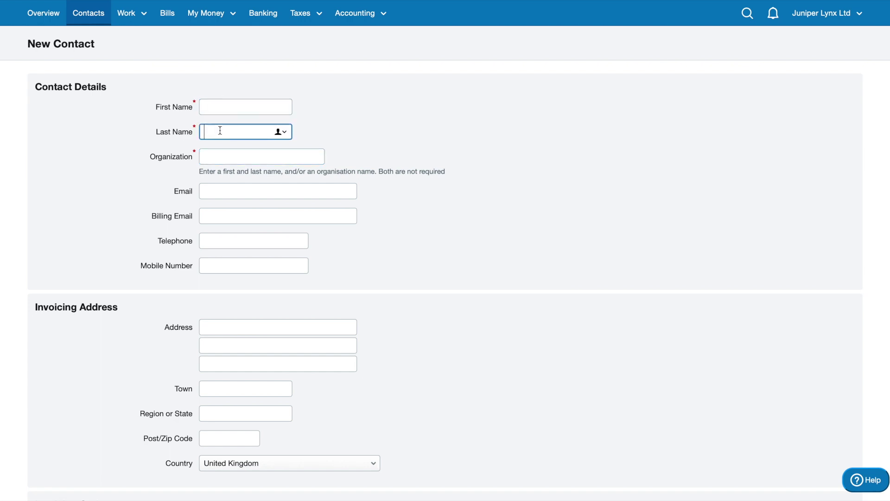
pyautogui.click(222, 111)
pyautogui.click(223, 131)
pyautogui.click(221, 210)
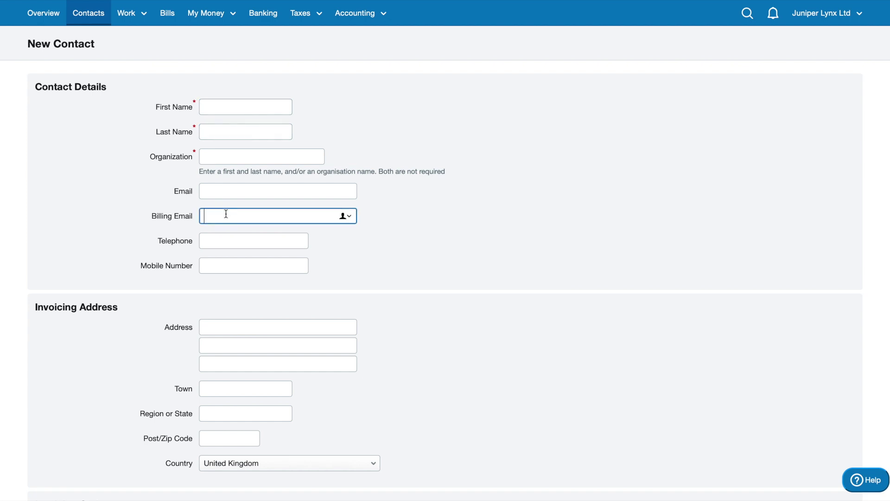
# Step: Look through the invoicing address fields of the new contact, from the address lines to the region
pyautogui.scroll(-2, 284, 229)
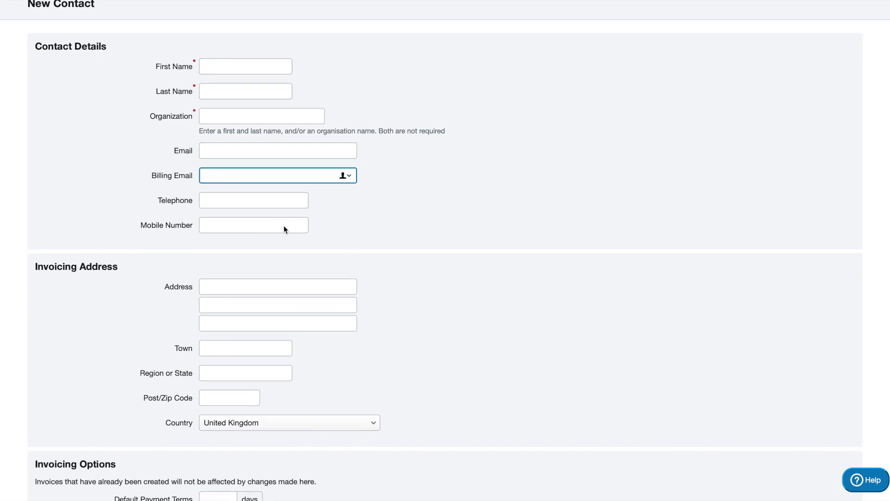
pyautogui.click(240, 276)
pyautogui.click(239, 293)
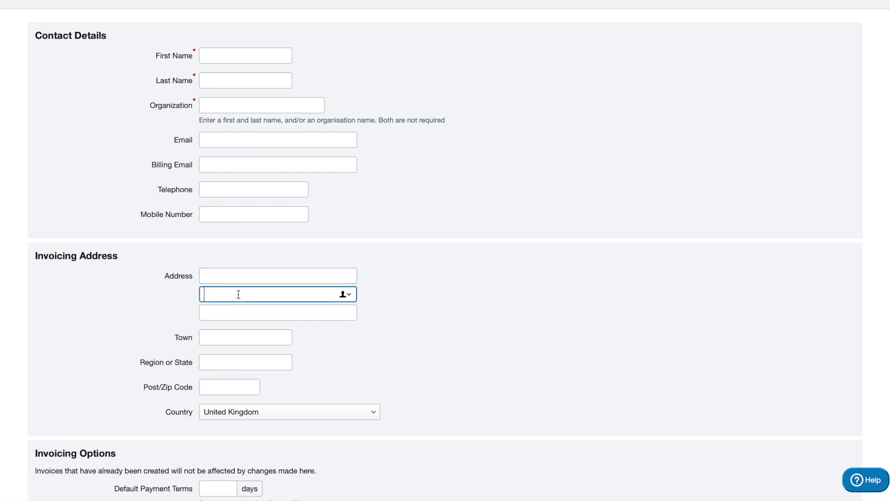
pyautogui.click(235, 313)
pyautogui.click(232, 336)
pyautogui.click(219, 362)
# Step: Enter Apple as the contact's organization and fill in the billing email
pyautogui.click(302, 139)
pyautogui.scroll(2, 316, 165)
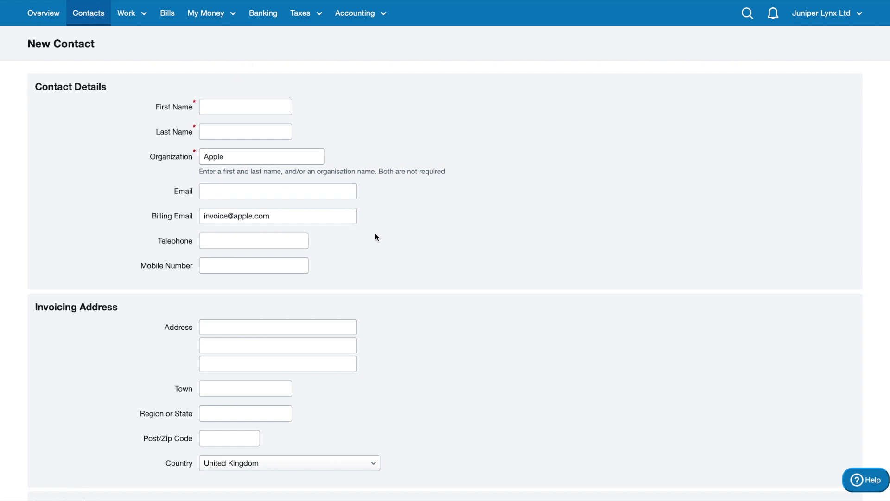
# Step: Review the contact details and each invoicing address field down to the post/zip code
pyautogui.scroll(-2, 399, 304)
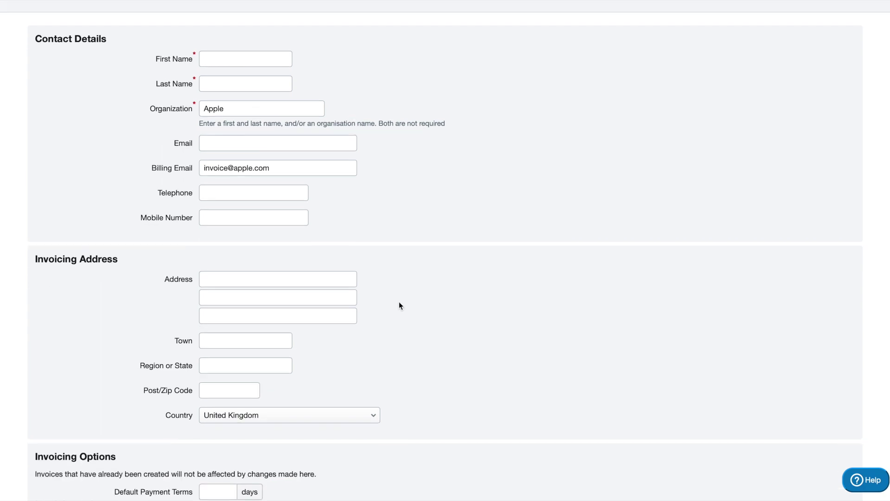
pyautogui.scroll(-1, 399, 301)
pyautogui.click(302, 247)
pyautogui.click(339, 338)
pyautogui.scroll(-2, 338, 337)
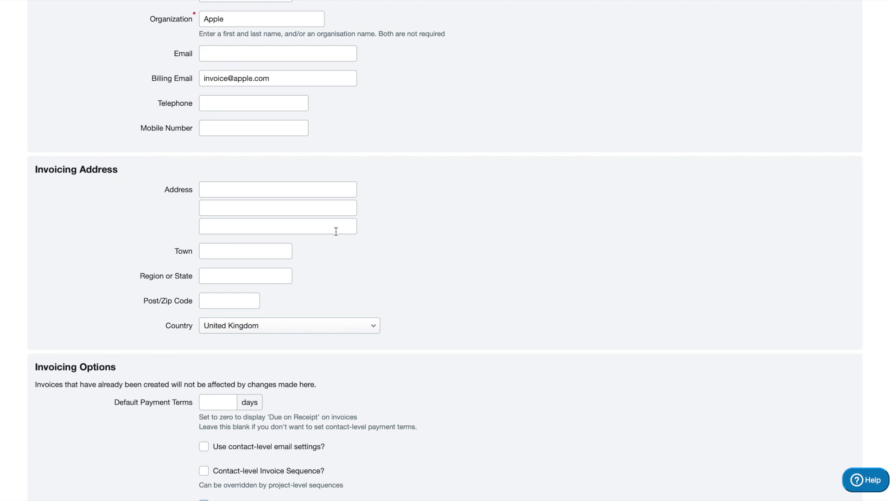
pyautogui.click(289, 197)
pyautogui.click(284, 208)
pyautogui.click(266, 227)
pyautogui.click(253, 254)
pyautogui.click(238, 290)
pyautogui.click(236, 304)
# Step: Review the contact's invoicing options, including the VAT registration number field
pyautogui.scroll(-4, 235, 306)
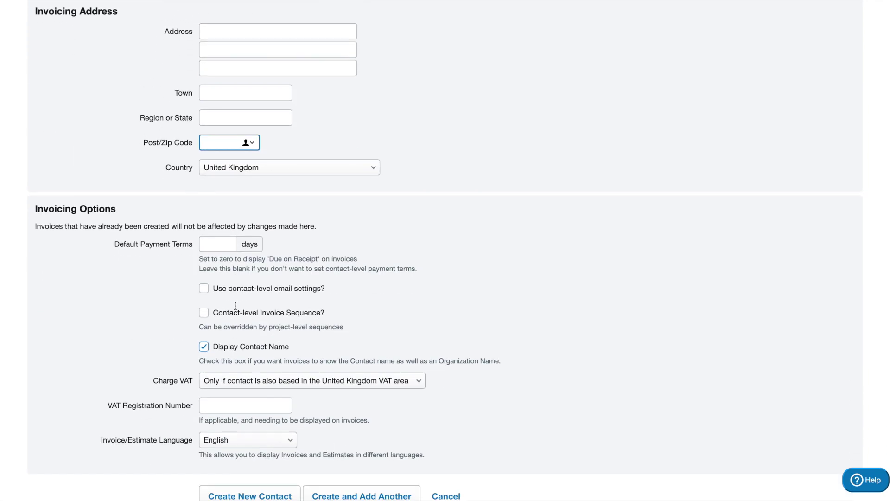
pyautogui.scroll(-1, 364, 255)
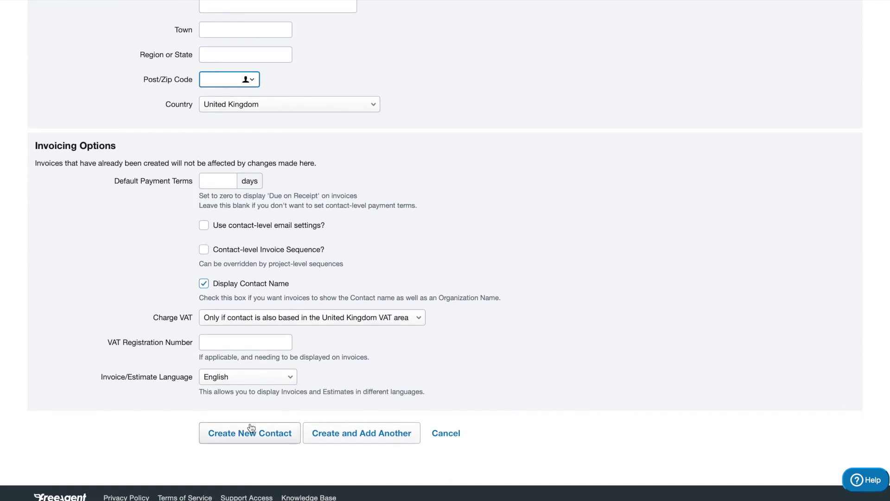
pyautogui.moveTo(171, 163); pyautogui.dragTo(342, 385)
pyautogui.click(342, 385)
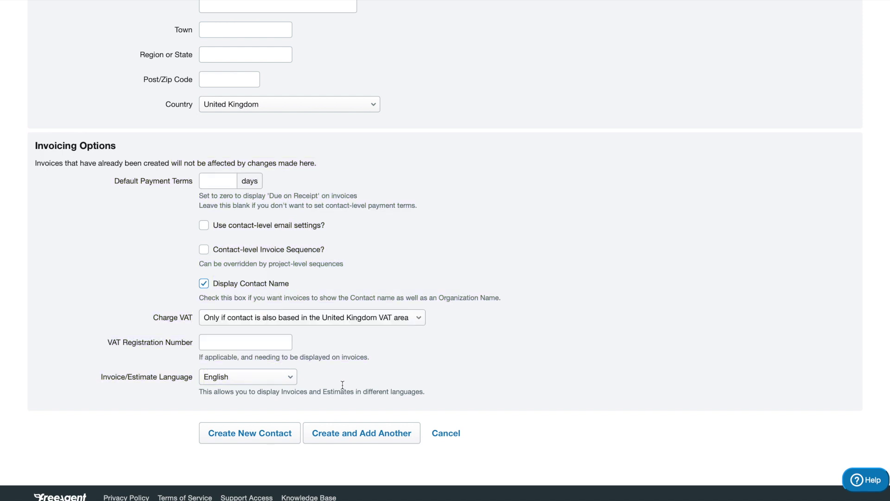
pyautogui.click(209, 339)
pyautogui.moveTo(108, 344); pyautogui.dragTo(193, 345)
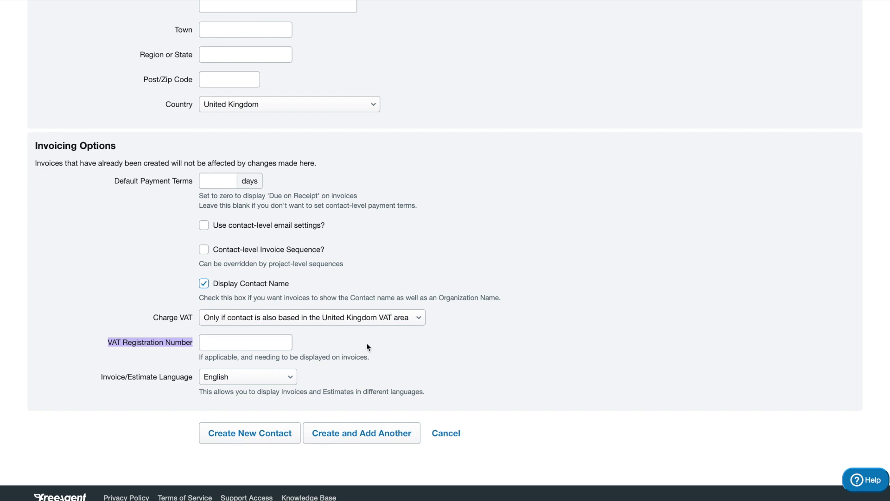
# Step: Create the Apple contact and return to the contacts list
pyautogui.click(270, 435)
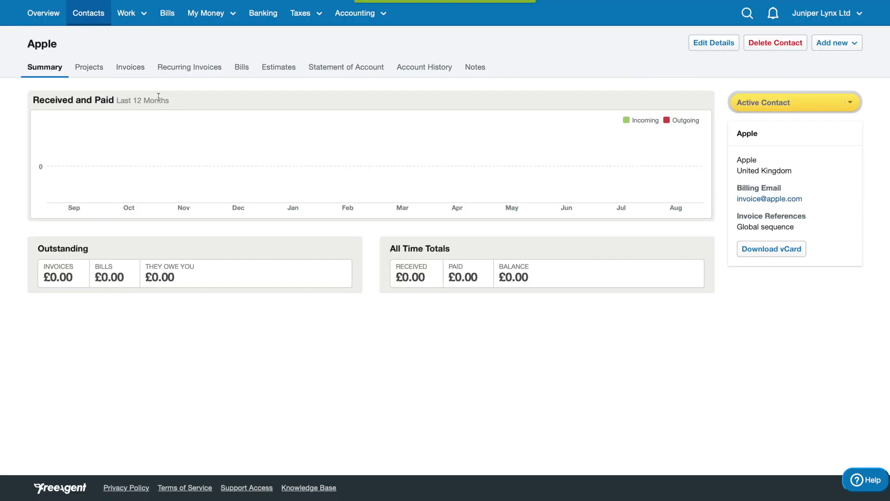
pyautogui.click(97, 18)
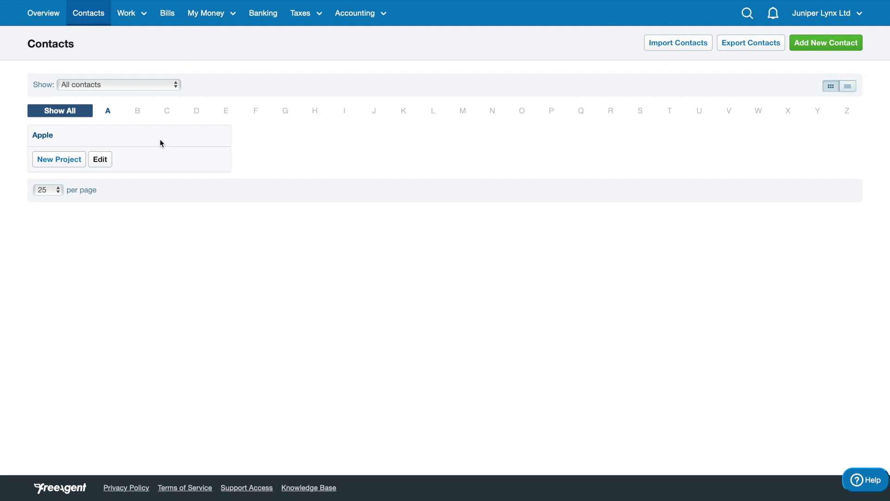
# Step: Go to the invoicing area and start creating the first invoice
pyautogui.click(130, 11)
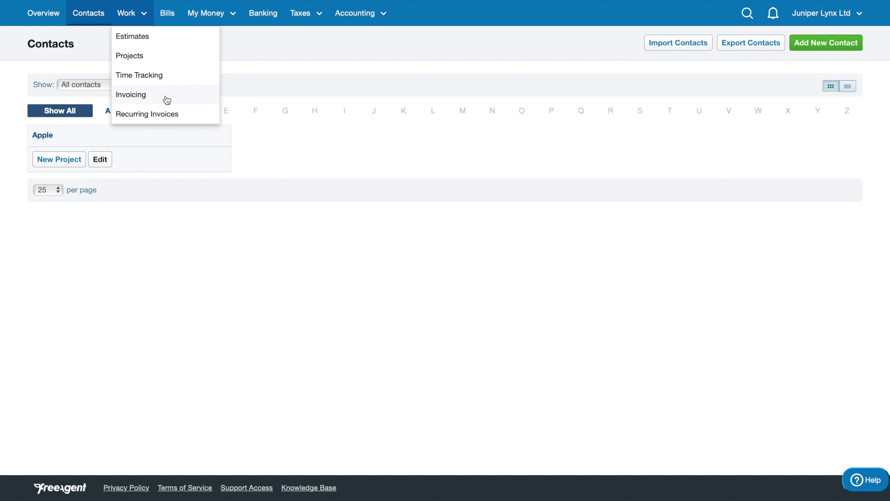
pyautogui.click(167, 100)
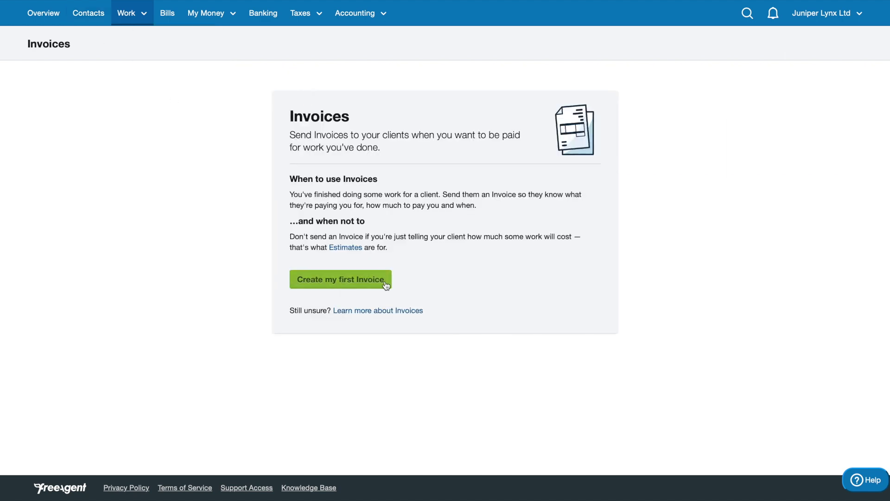
pyautogui.click(350, 282)
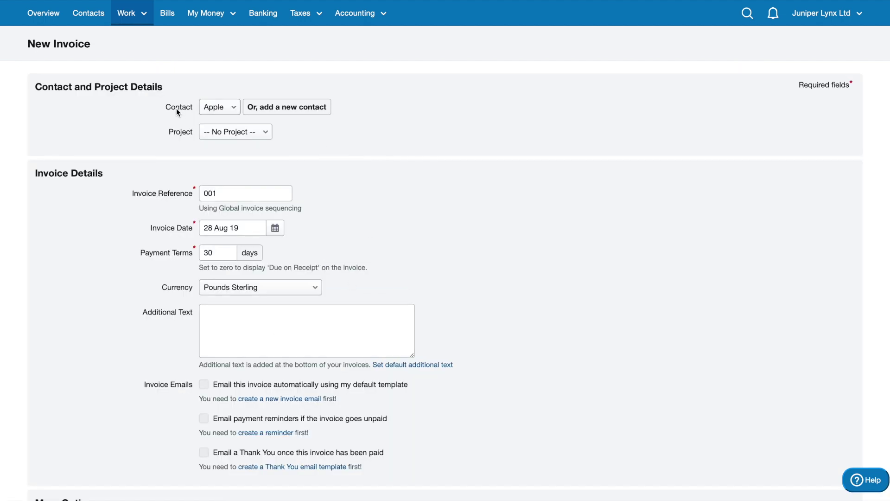
# Step: Check the available contact and project choices for the new invoice, keeping Apple and No Project
pyautogui.moveTo(168, 109); pyautogui.dragTo(200, 108)
pyautogui.click(223, 108)
pyautogui.click(266, 147)
pyautogui.click(265, 134)
pyautogui.click(285, 139)
pyautogui.click(237, 132)
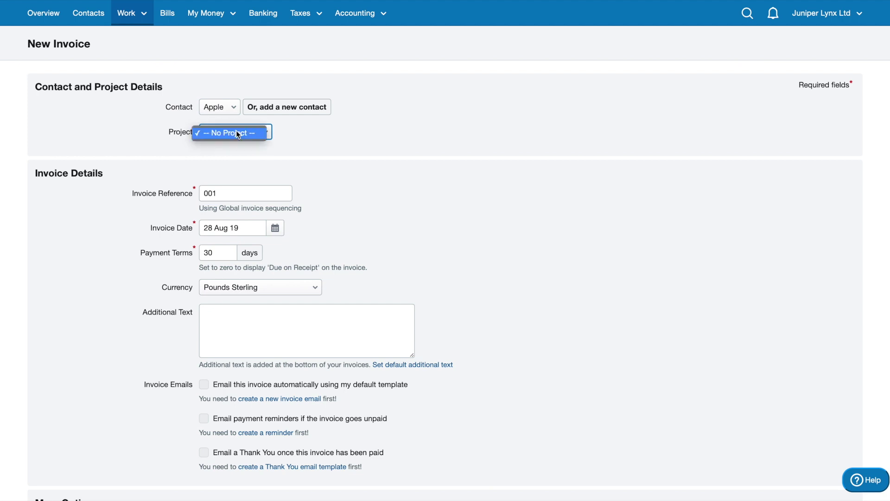
pyautogui.click(212, 148)
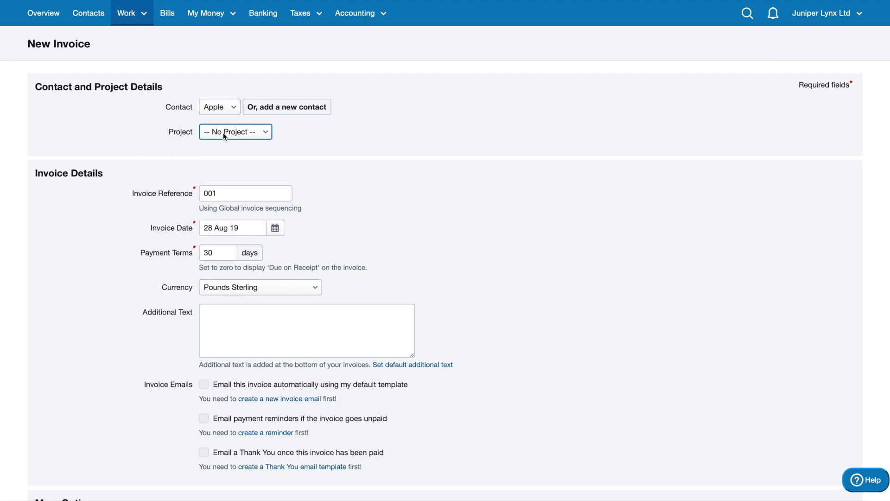
pyautogui.click(224, 134)
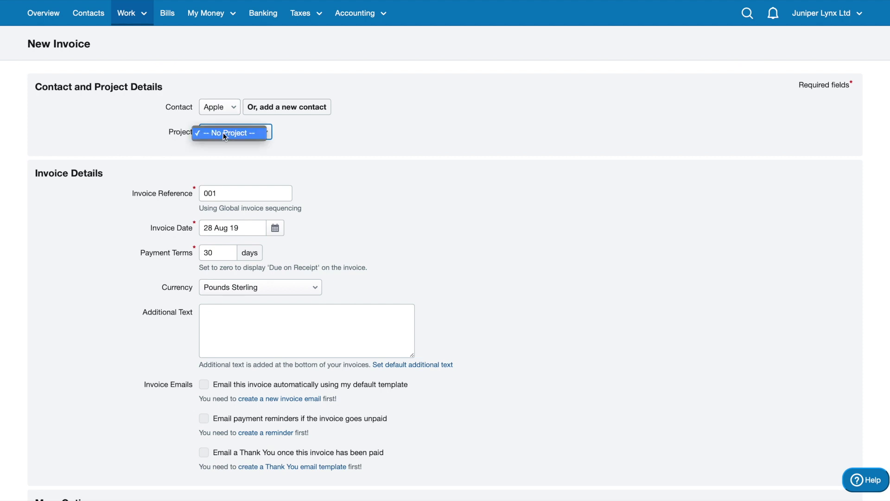
pyautogui.click(341, 130)
# Step: Examine the invoice reference and the note about its global sequencing
pyautogui.click(212, 194)
pyautogui.scroll(-2, 212, 193)
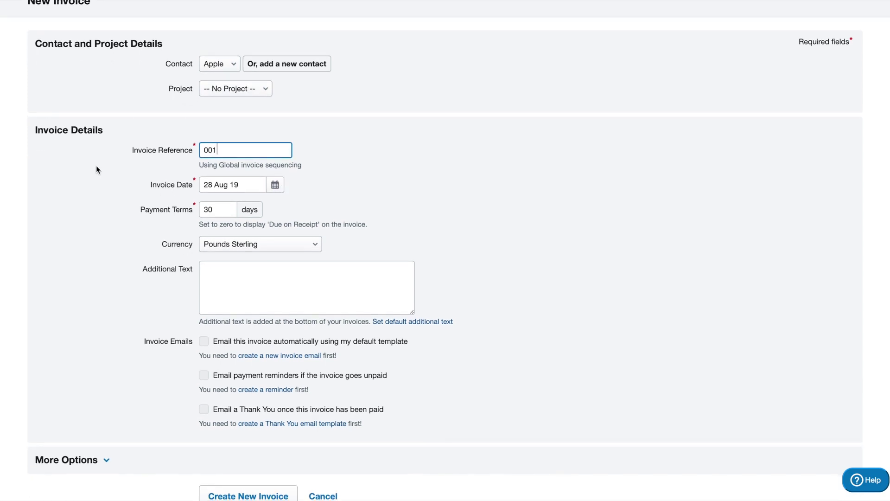
pyautogui.moveTo(217, 151); pyautogui.dragTo(193, 151)
pyautogui.click(244, 149)
pyautogui.moveTo(199, 165); pyautogui.dragTo(298, 159)
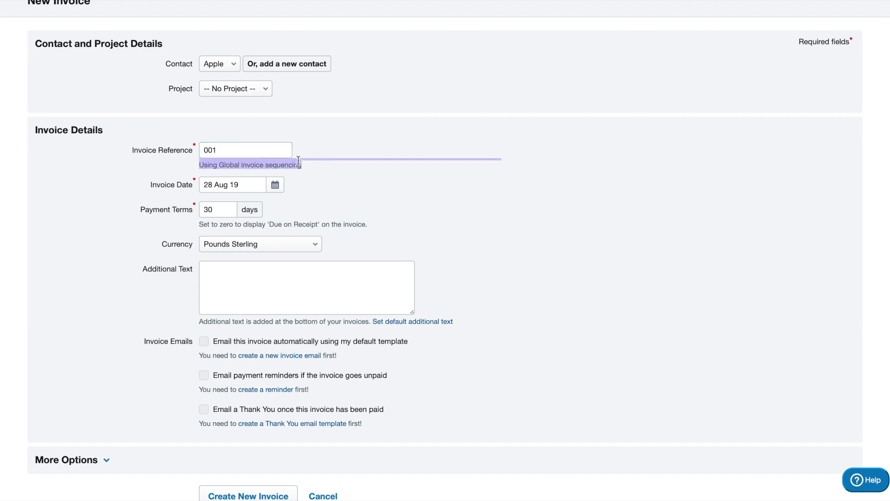
pyautogui.click(298, 155)
pyautogui.scroll(-1, 263, 161)
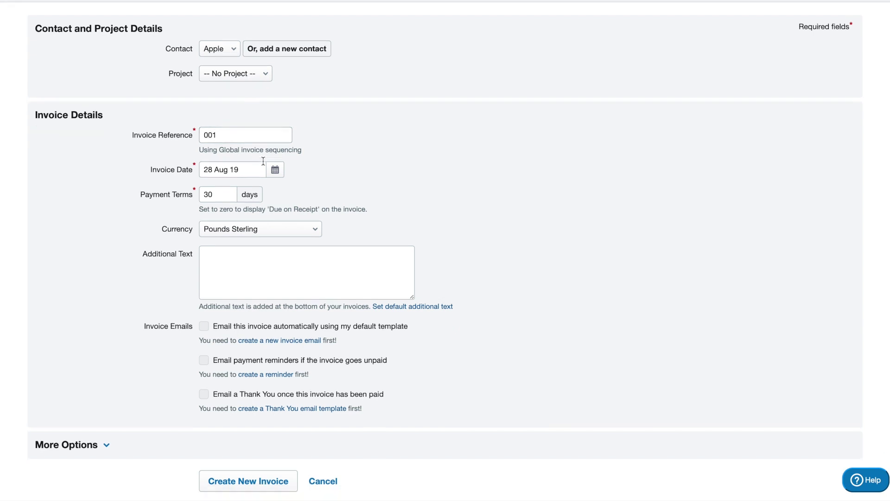
# Step: Look at the invoice date and its calendar picker, leaving the date unchanged
pyautogui.scroll(-1, 263, 160)
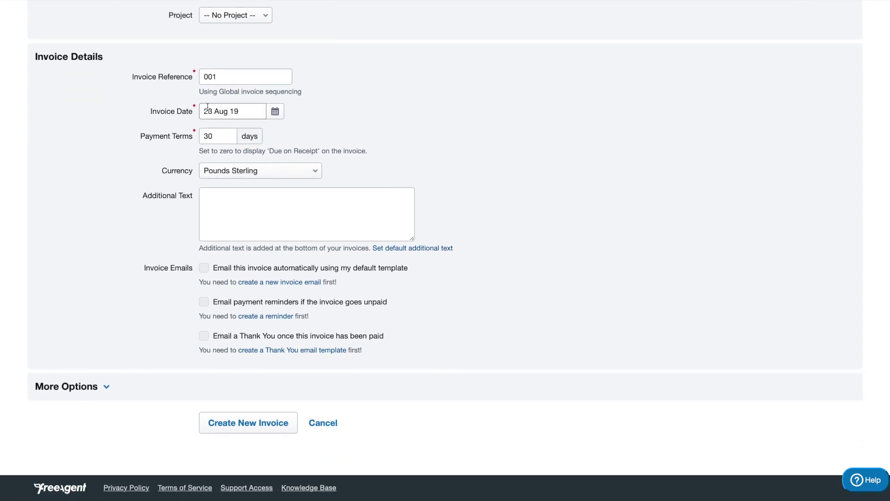
pyautogui.click(248, 111)
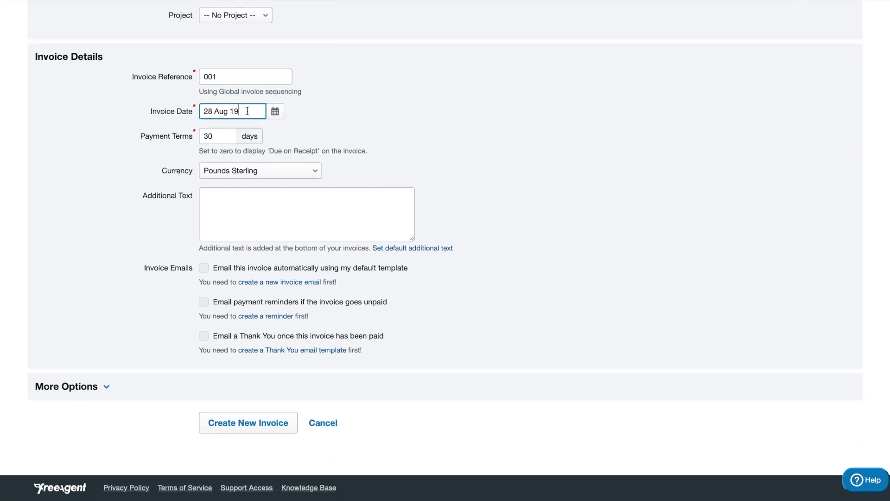
pyautogui.click(275, 112)
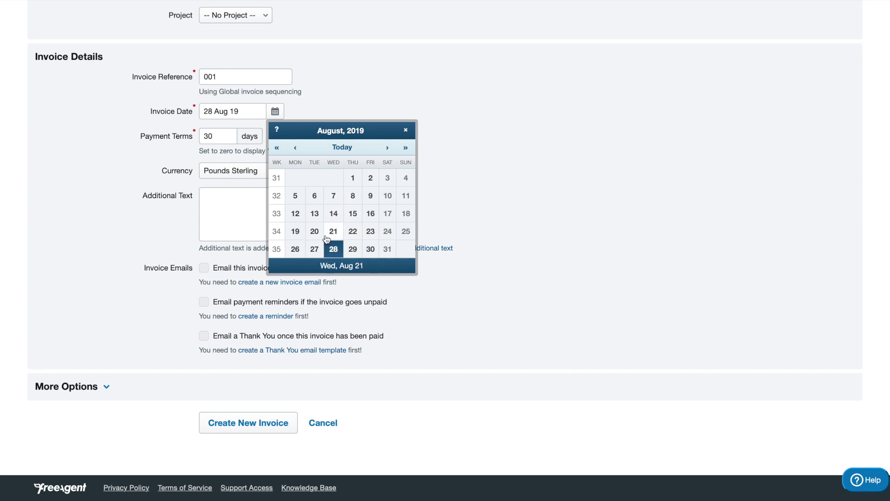
pyautogui.click(472, 170)
# Step: Examine the payment terms of the invoice without changing the number of days
pyautogui.moveTo(214, 136); pyautogui.dragTo(198, 137)
pyautogui.scroll(-1, 199, 137)
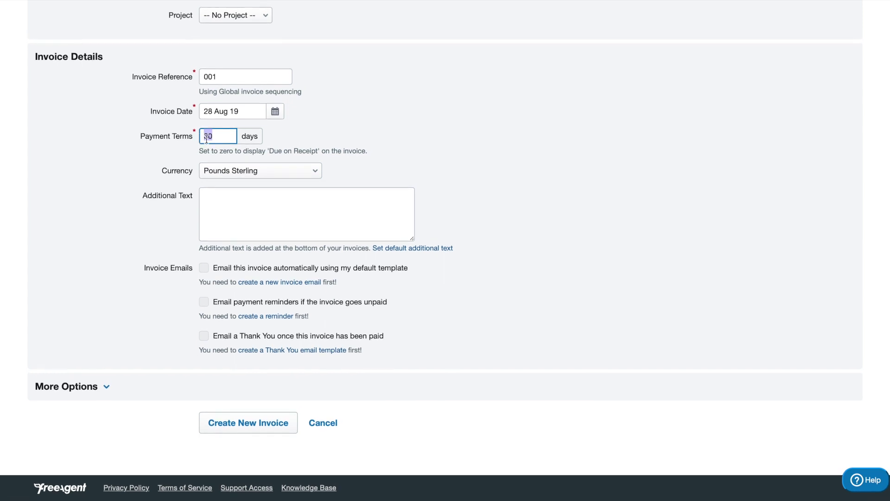
pyautogui.click(211, 135)
pyautogui.moveTo(212, 138); pyautogui.dragTo(199, 137)
pyautogui.click(198, 138)
pyautogui.click(211, 137)
# Step: Look through the invoice currency choices and keep Pounds Sterling
pyautogui.click(310, 172)
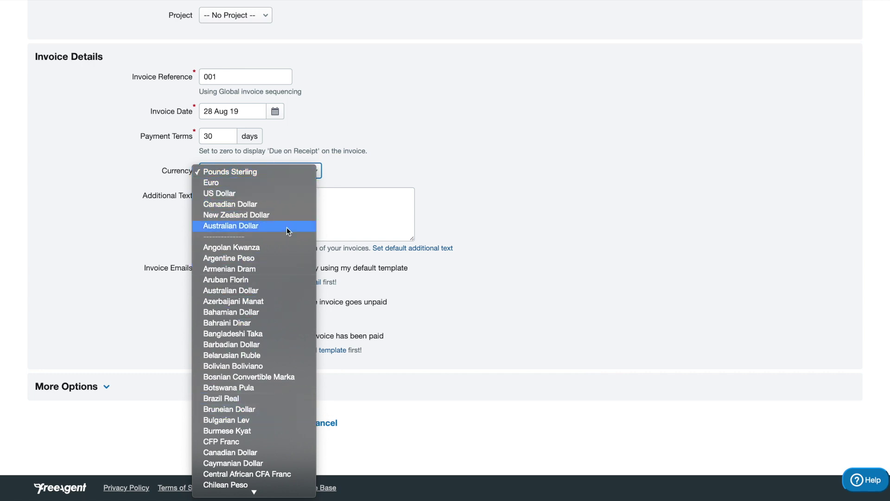
pyautogui.click(293, 170)
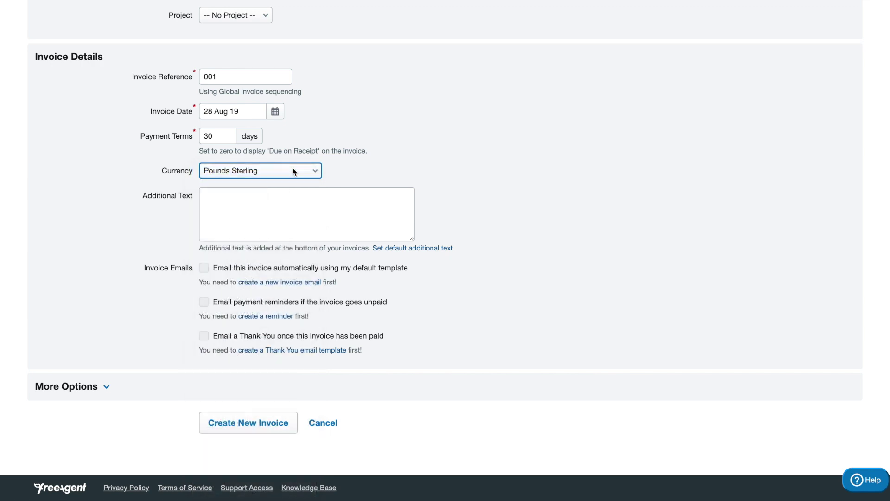
pyautogui.scroll(-1, 428, 176)
# Step: Examine the additional text field and the automatic invoice email options
pyautogui.click(348, 208)
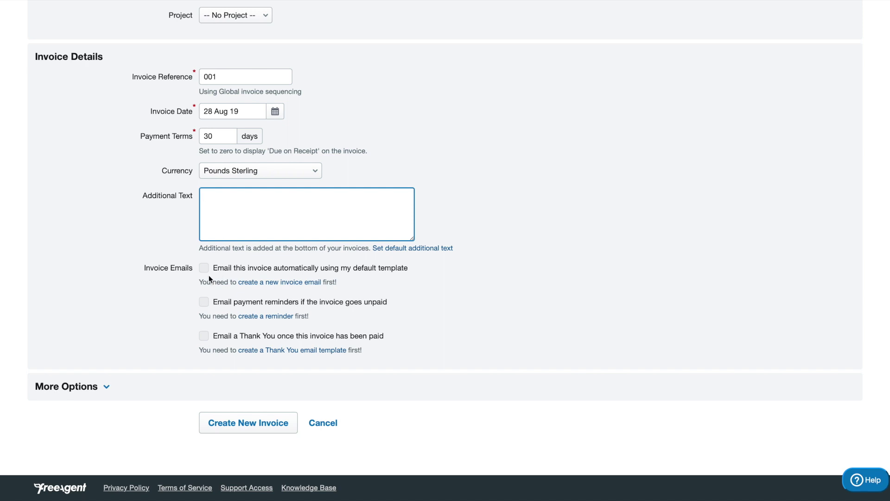
pyautogui.click(171, 267)
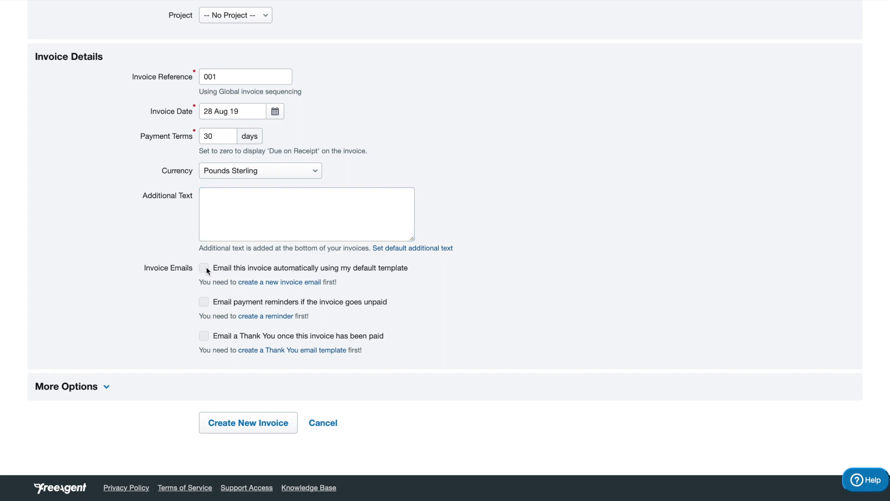
pyautogui.moveTo(215, 267); pyautogui.dragTo(134, 271)
pyautogui.click(381, 344)
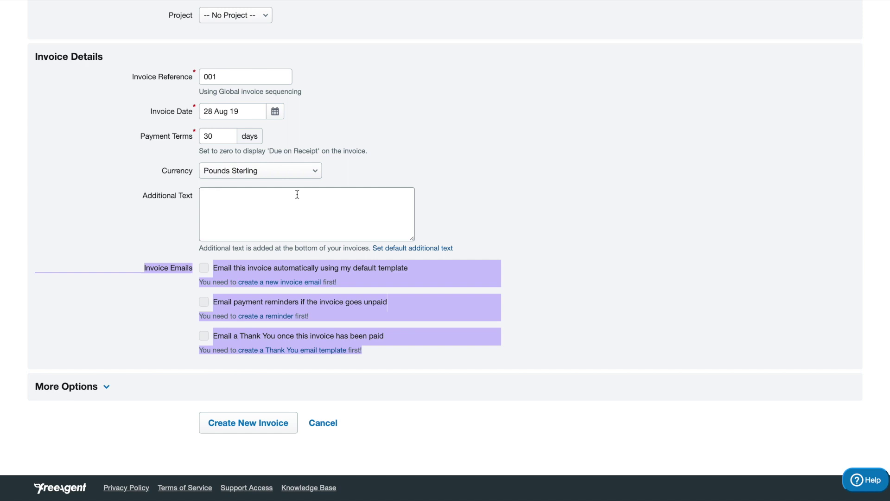
# Step: Expand the invoice's further options and review the discount, payment terms, PO reference and bank account settings
pyautogui.click(98, 386)
pyautogui.scroll(-4, 145, 366)
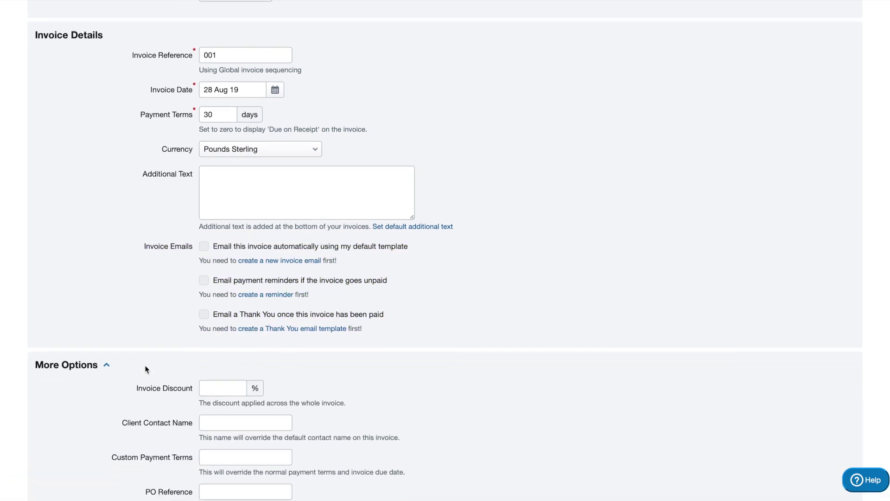
pyautogui.scroll(-2, 145, 369)
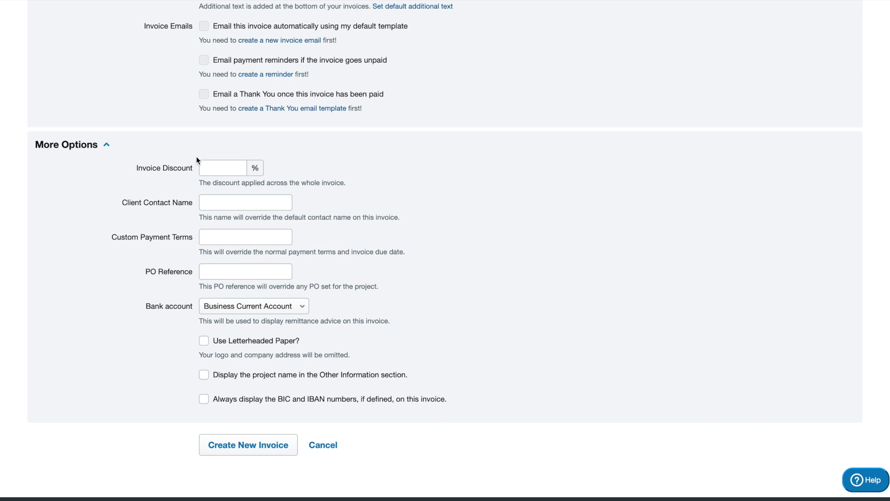
pyautogui.scroll(-1, 213, 177)
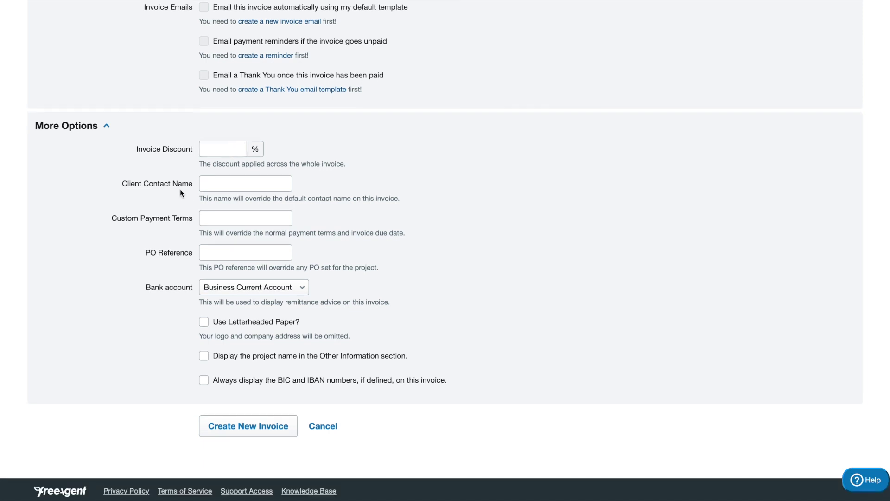
# Step: Examine the client contact name, custom payment terms and PO reference fields of the invoice, leaving them empty
pyautogui.moveTo(122, 185); pyautogui.dragTo(192, 185)
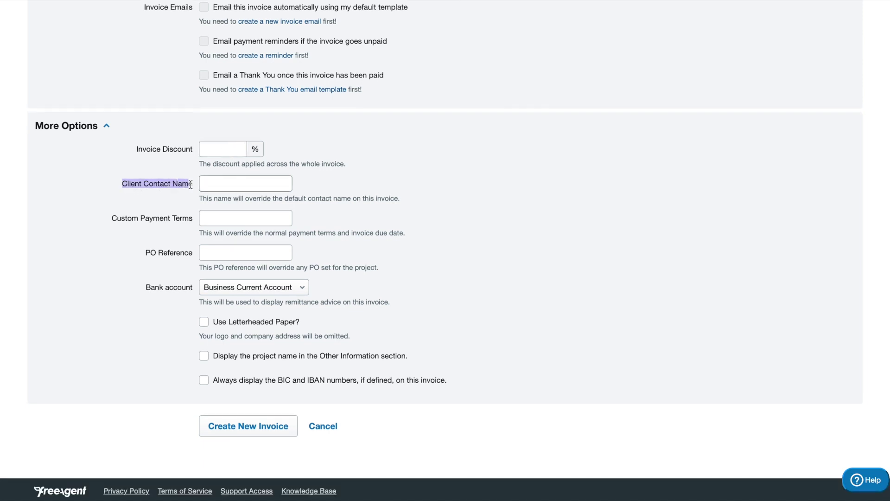
pyautogui.click(190, 185)
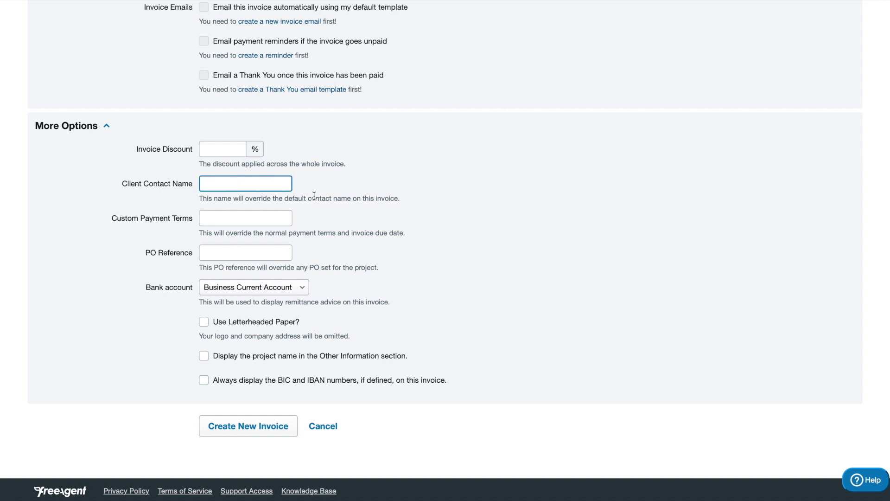
pyautogui.moveTo(309, 200); pyautogui.dragTo(423, 198)
pyautogui.click(423, 198)
pyautogui.click(209, 182)
pyautogui.scroll(-1, 241, 235)
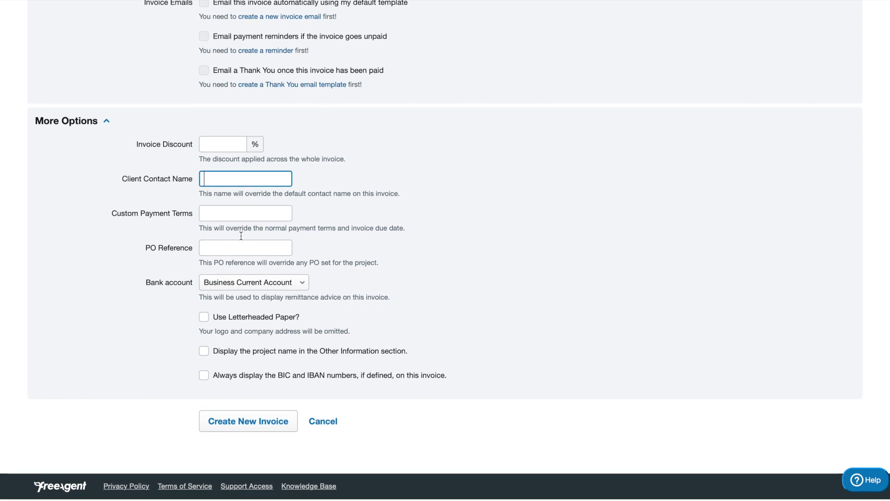
pyautogui.click(247, 223)
pyautogui.click(230, 249)
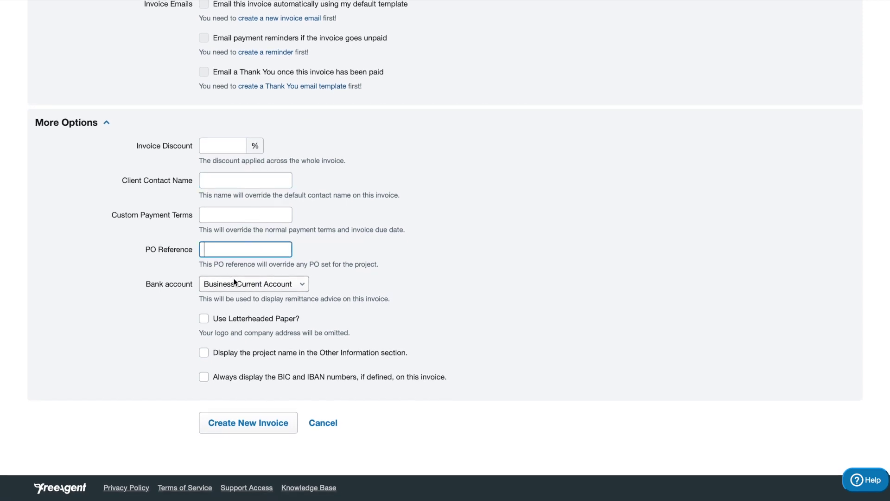
# Step: Look through the bank account choices for the invoice's remittance advice and keep Business Current Account
pyautogui.click(247, 284)
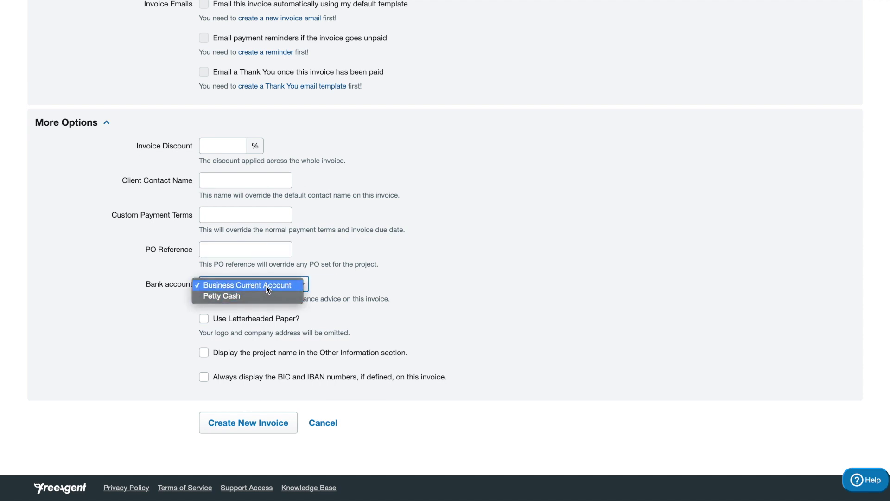
pyautogui.click(267, 286)
pyautogui.click(266, 286)
pyautogui.click(268, 284)
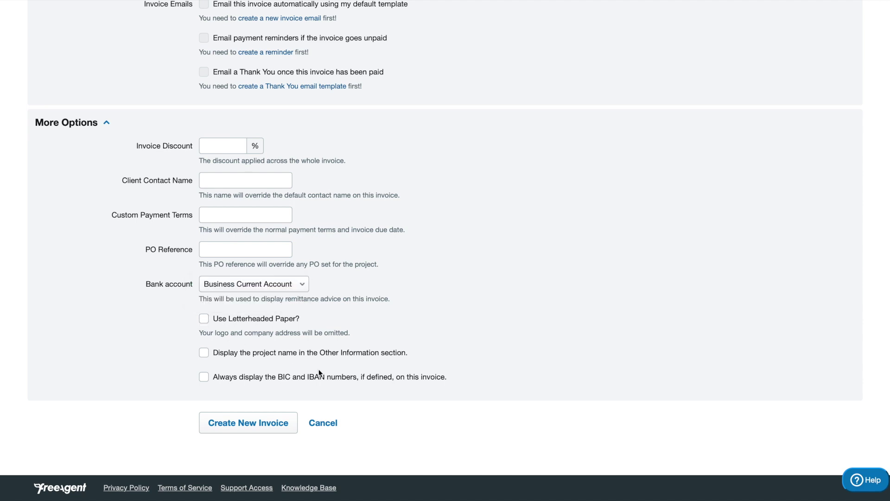
# Step: Examine the options for displaying the project name and the BIC and IBAN numbers on the invoice
pyautogui.click(401, 353)
pyautogui.click(376, 353)
pyautogui.moveTo(278, 377); pyautogui.dragTo(333, 377)
pyautogui.click(412, 377)
# Step: Check through the whole invoice form and create the new invoice for Apple
pyautogui.scroll(8, 278, 404)
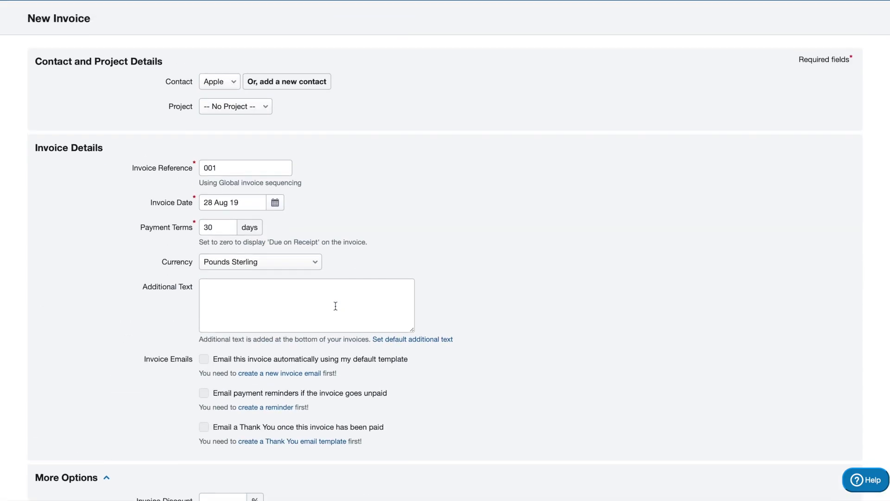
pyautogui.scroll(-5, 335, 306)
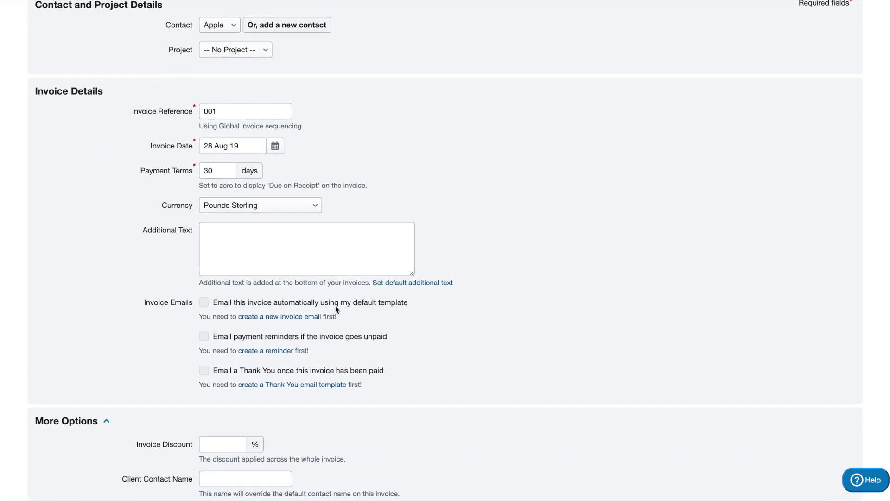
pyautogui.scroll(-3, 335, 305)
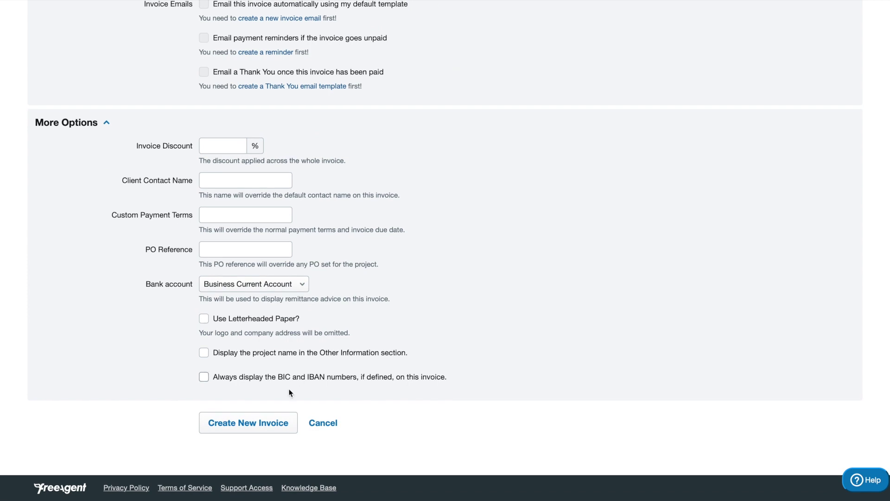
pyautogui.click(267, 421)
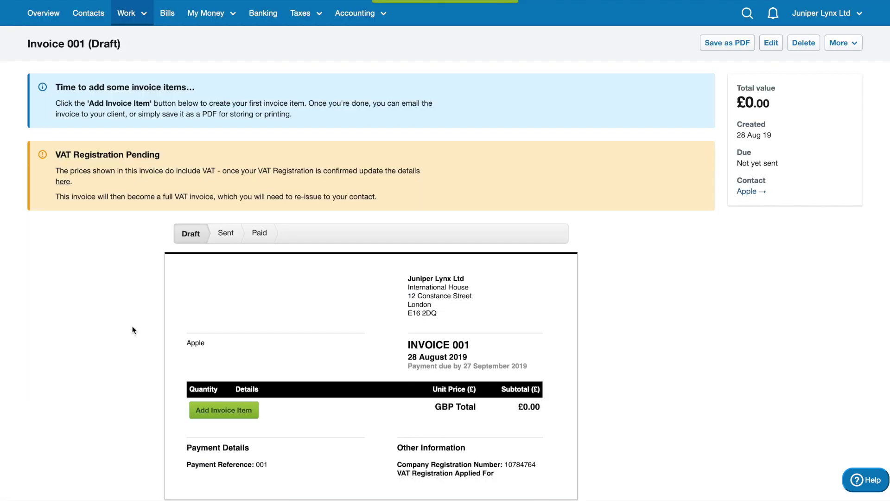
# Step: Examine the draft invoice's VAT registration notice and the VAT line under Other Information
pyautogui.scroll(-2, 132, 329)
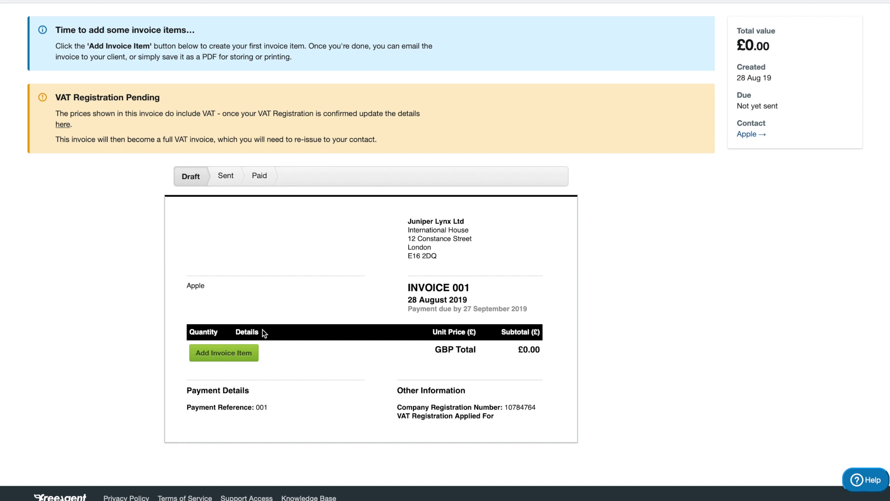
pyautogui.moveTo(163, 97); pyautogui.dragTo(56, 95)
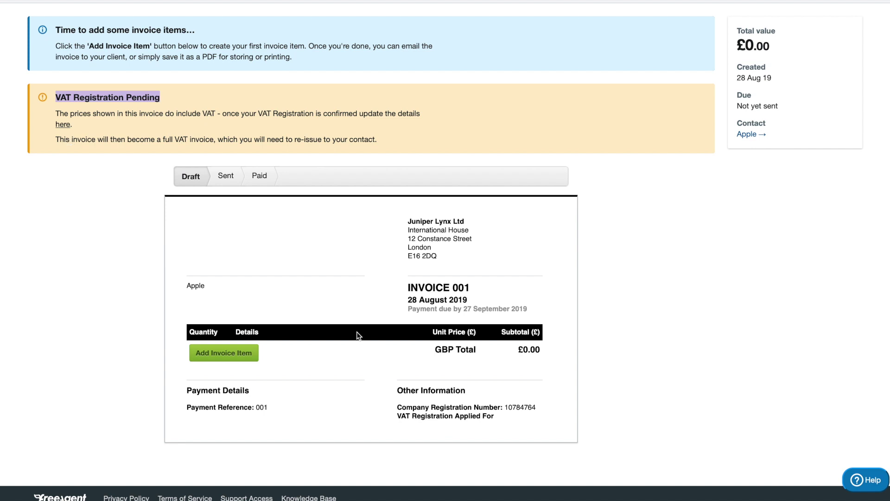
pyautogui.moveTo(398, 417); pyautogui.dragTo(497, 417)
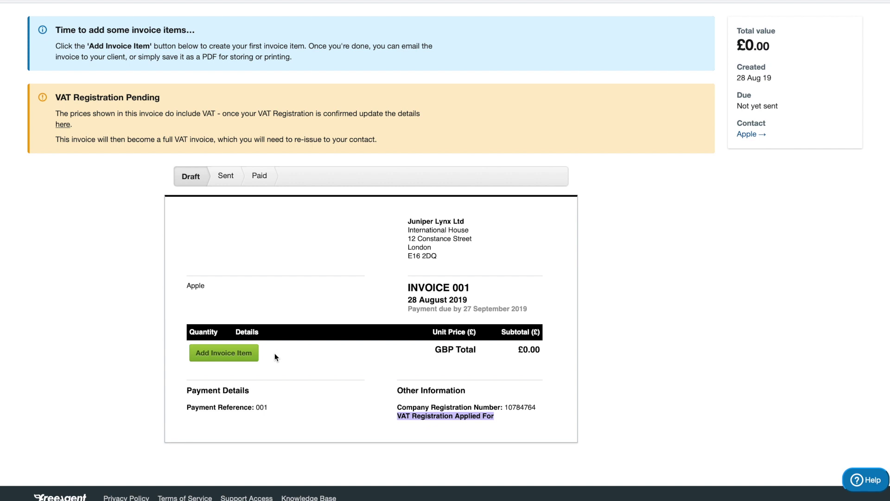
# Step: Start a new invoice item and set its quantity to 5 Days
pyautogui.click(227, 357)
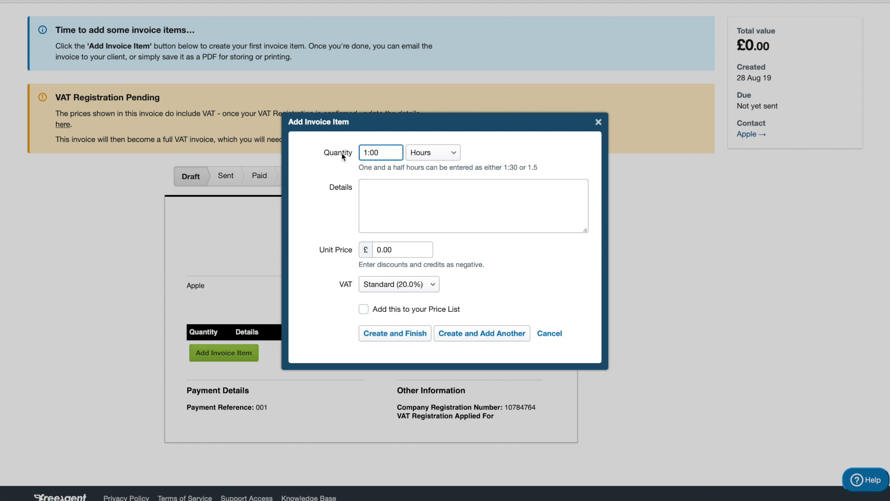
pyautogui.moveTo(352, 154); pyautogui.dragTo(305, 153)
pyautogui.moveTo(389, 154); pyautogui.dragTo(346, 154)
pyautogui.click(425, 155)
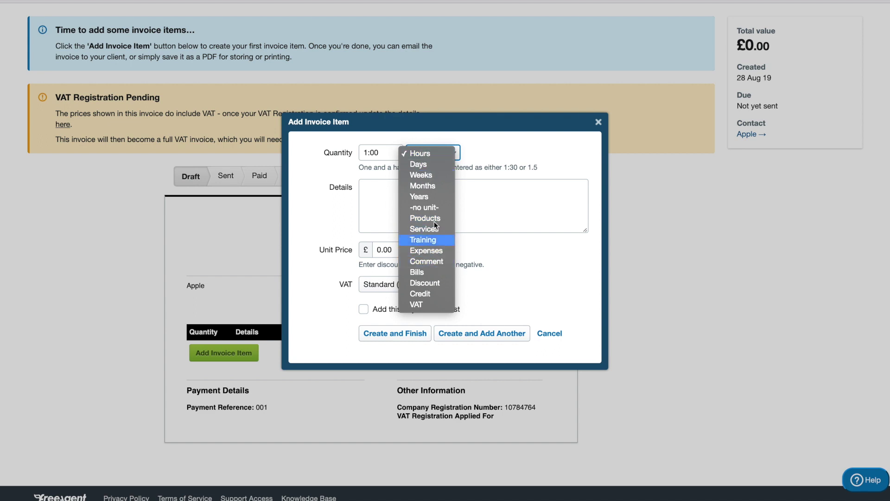
pyautogui.click(437, 165)
pyautogui.click(392, 155)
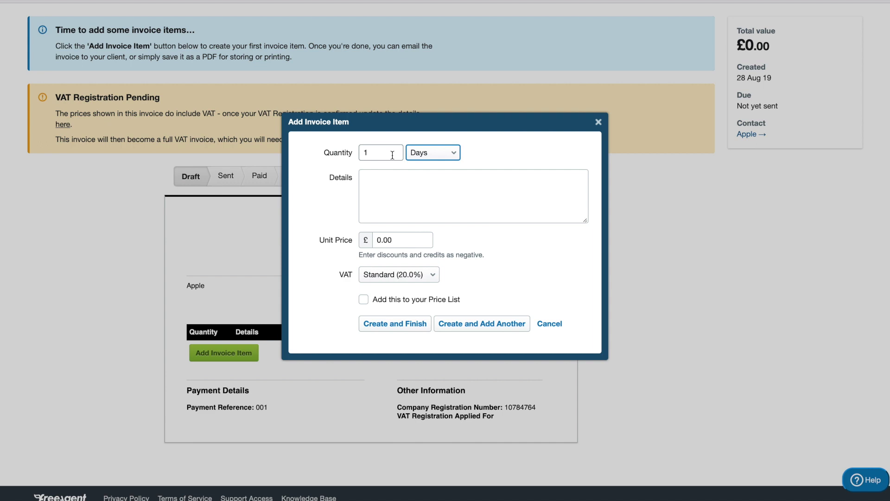
pyautogui.press('BackSpace')
pyautogui.write('5')
# Step: Describe the invoice item as "Software development services" and set its unit price to £400
pyautogui.click(402, 182)
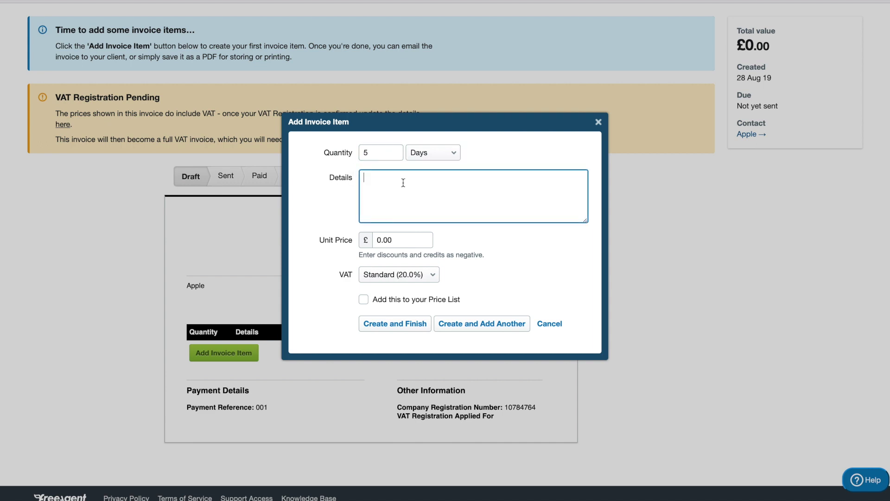
pyautogui.write('Software development services')
pyautogui.moveTo(468, 177); pyautogui.dragTo(370, 132)
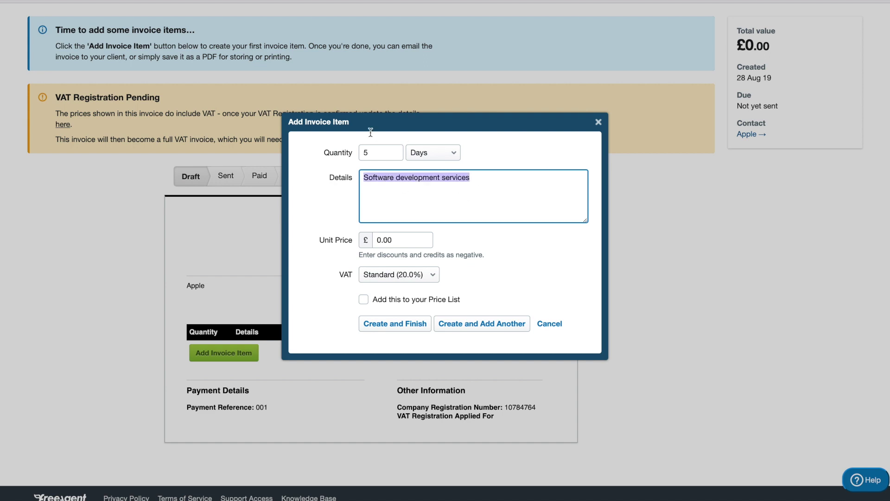
pyautogui.click(437, 215)
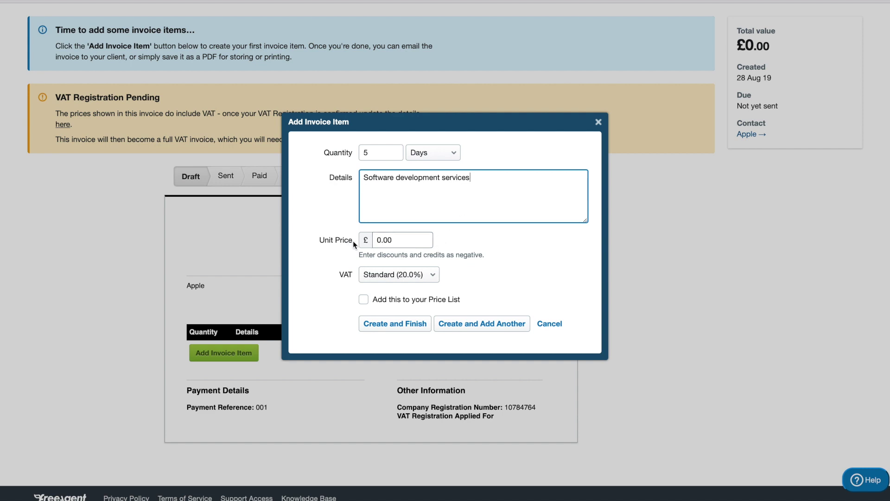
pyautogui.click(415, 244)
pyautogui.write('400')
pyautogui.click(449, 249)
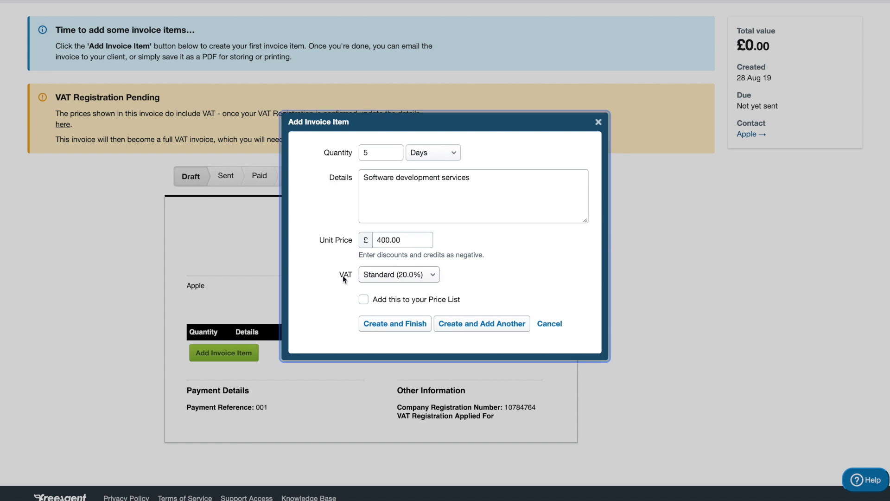
# Step: Set the VAT rate of the software development services item to Zero (0%) and save the item
pyautogui.click(392, 274)
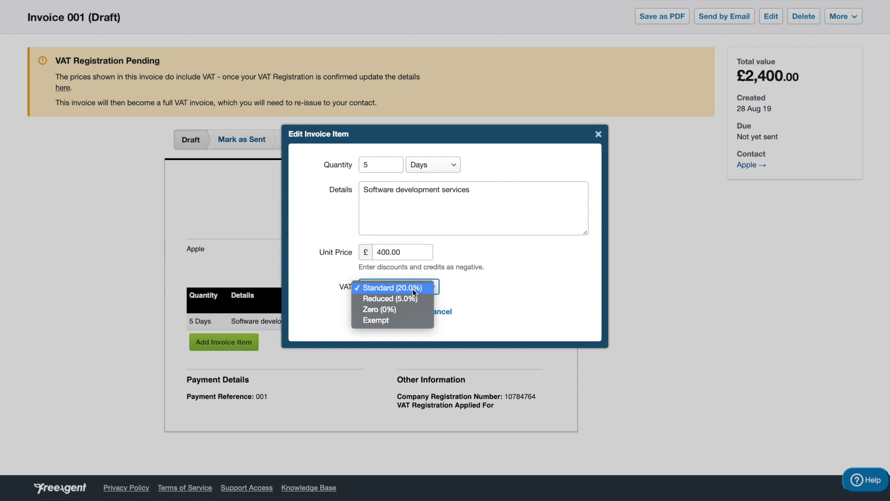
pyautogui.click(399, 309)
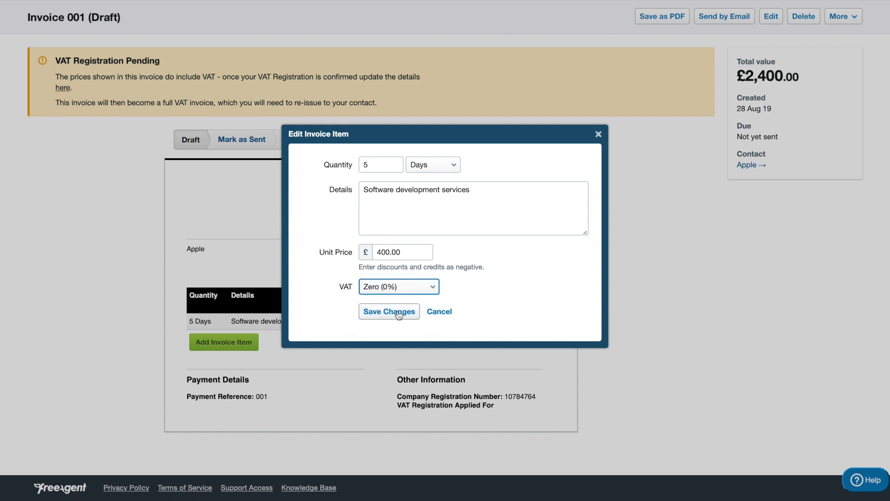
pyautogui.click(399, 313)
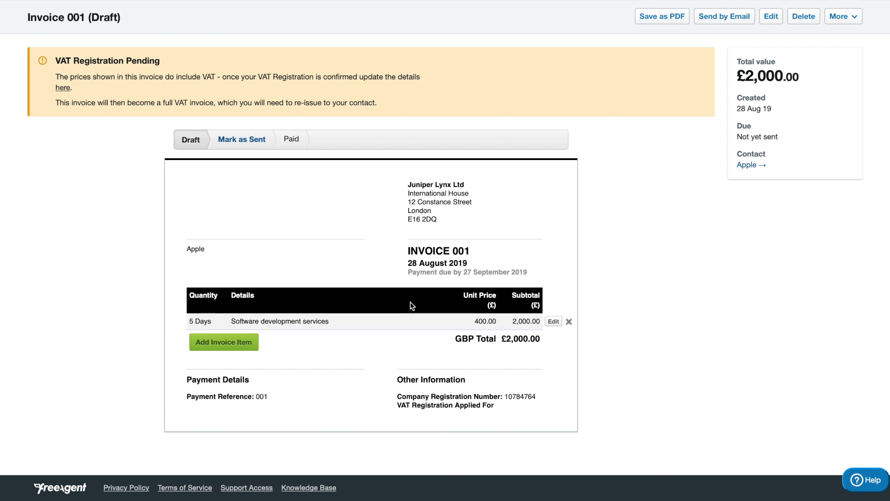
# Step: Review the draft invoice's GBP total, VAT registration line and payment details
pyautogui.moveTo(538, 344); pyautogui.dragTo(508, 342)
pyautogui.click(508, 342)
pyautogui.moveTo(507, 338); pyautogui.dragTo(542, 339)
pyautogui.click(542, 338)
pyautogui.moveTo(398, 406); pyautogui.dragTo(494, 406)
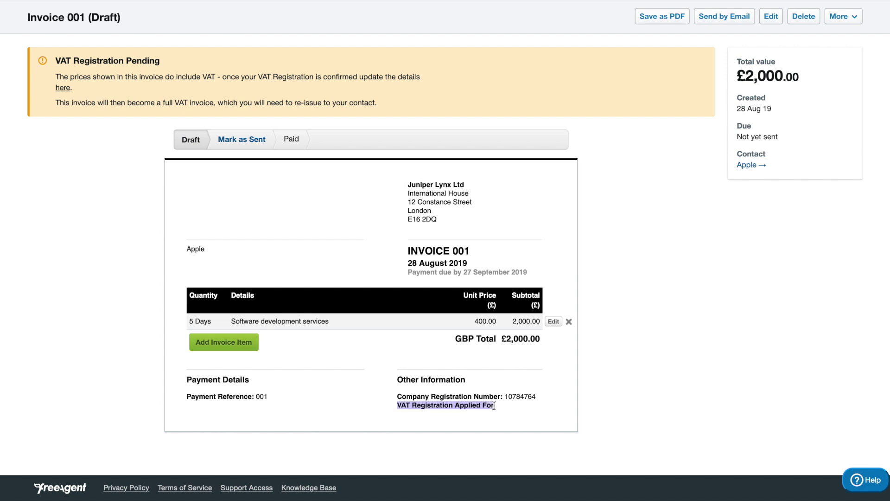
pyautogui.click(245, 413)
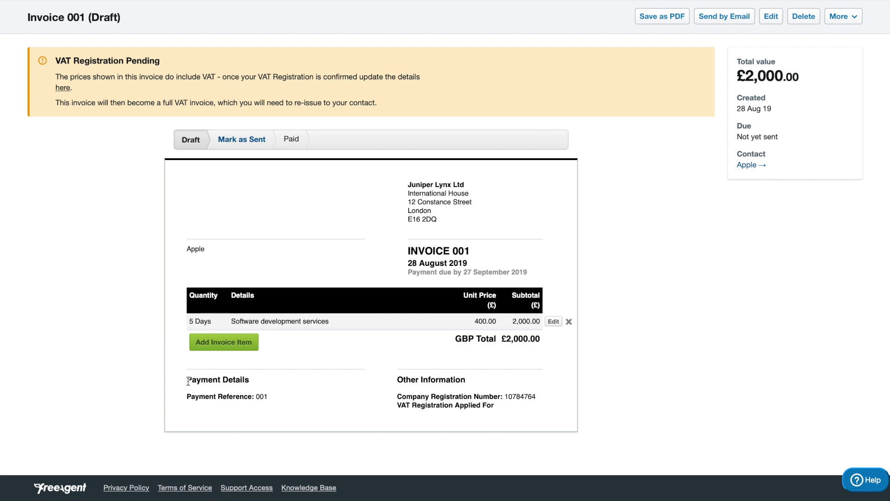
pyautogui.moveTo(188, 380); pyautogui.dragTo(224, 411)
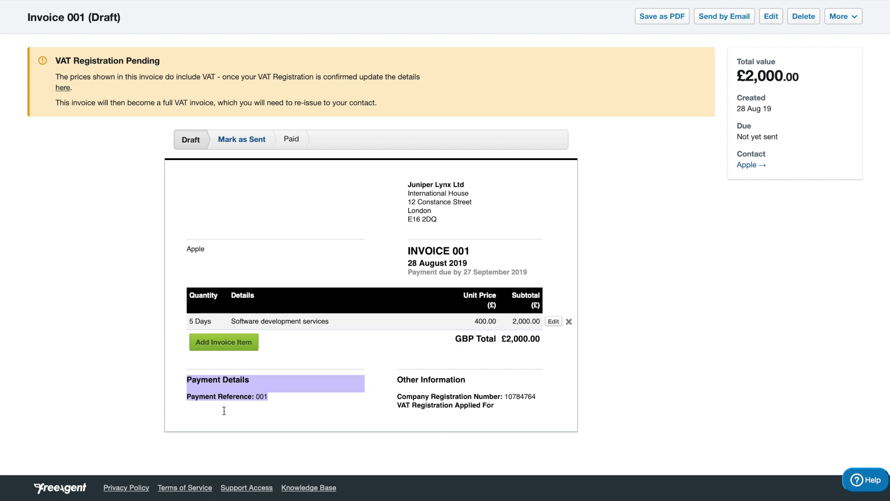
pyautogui.click(244, 383)
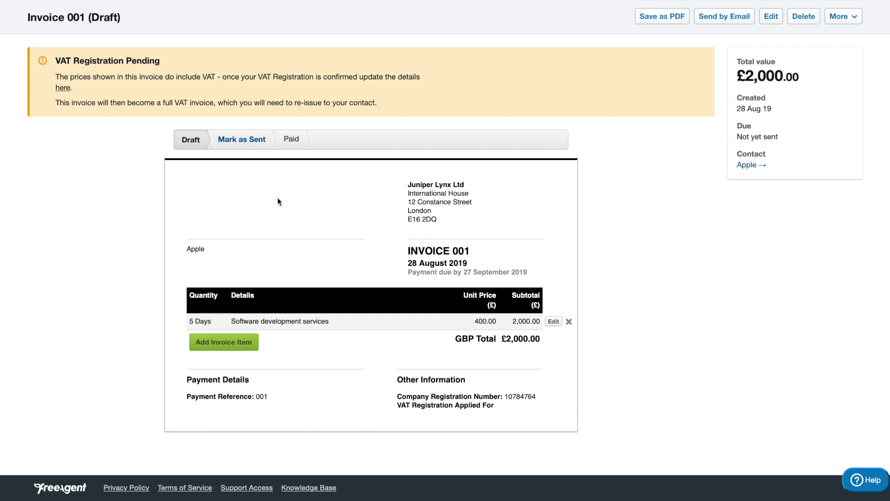
# Step: Open Invoice 001 from the invoices list and mark it as sent
pyautogui.scroll(1, 358, 194)
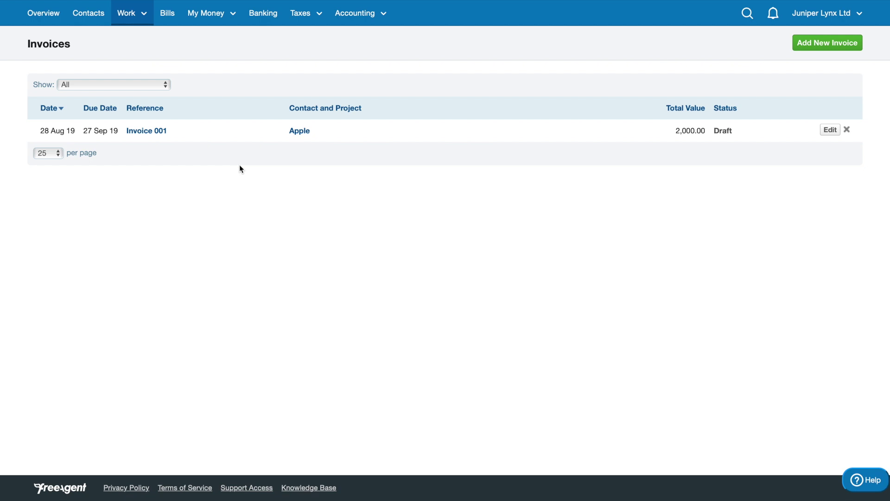
pyautogui.click(152, 132)
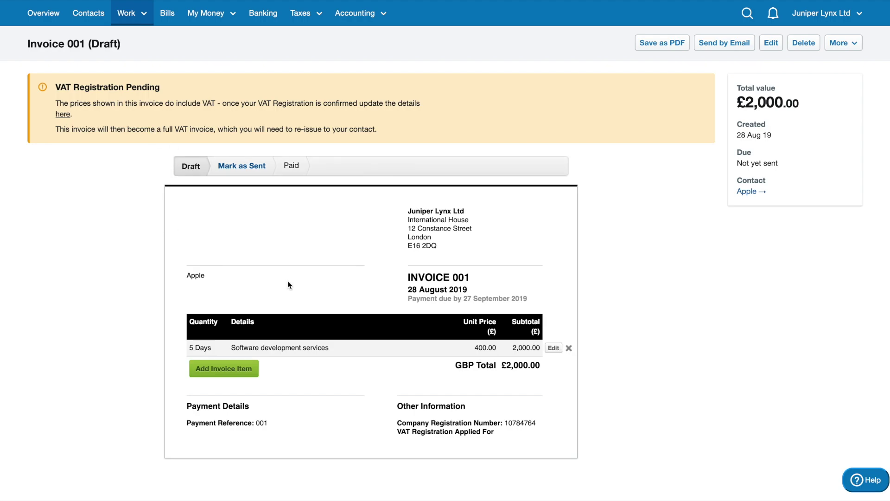
pyautogui.scroll(-2, 278, 278)
pyautogui.scroll(2, 297, 288)
pyautogui.click(245, 168)
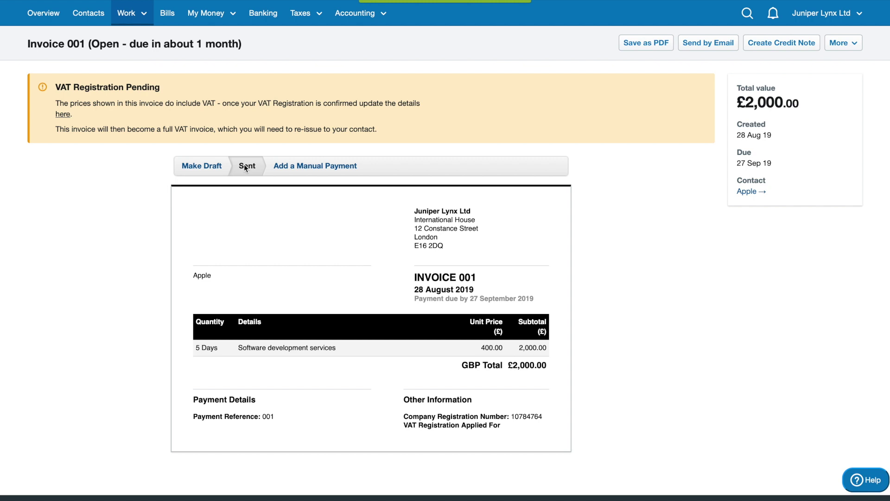
pyautogui.scroll(-1, 283, 216)
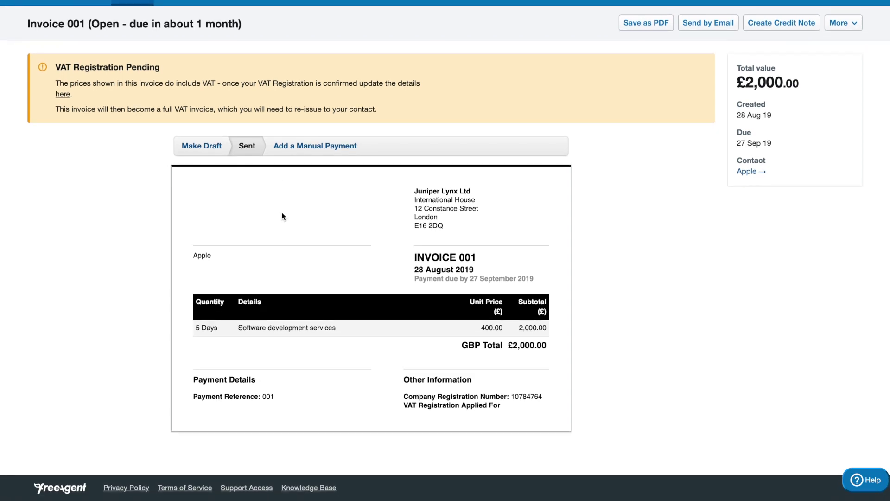
pyautogui.scroll(1, 283, 216)
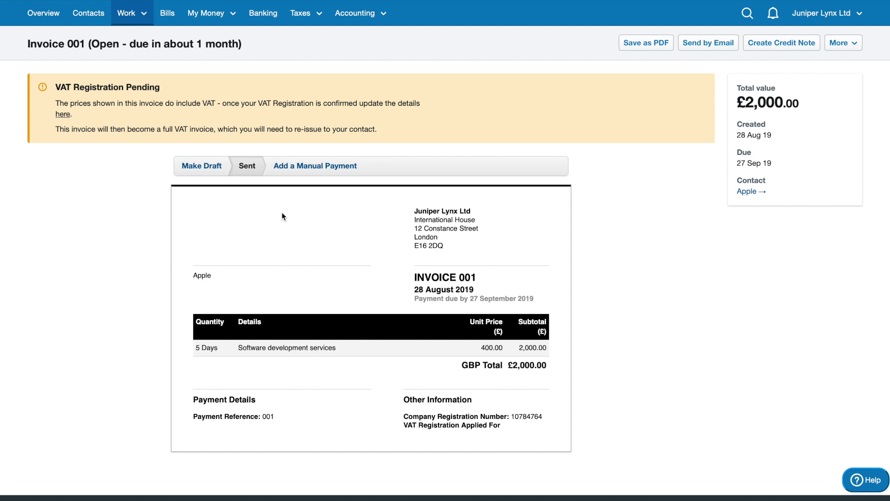
# Step: Open the account overview and examine the amount due in September on the Invoice Timeline
pyautogui.click(58, 21)
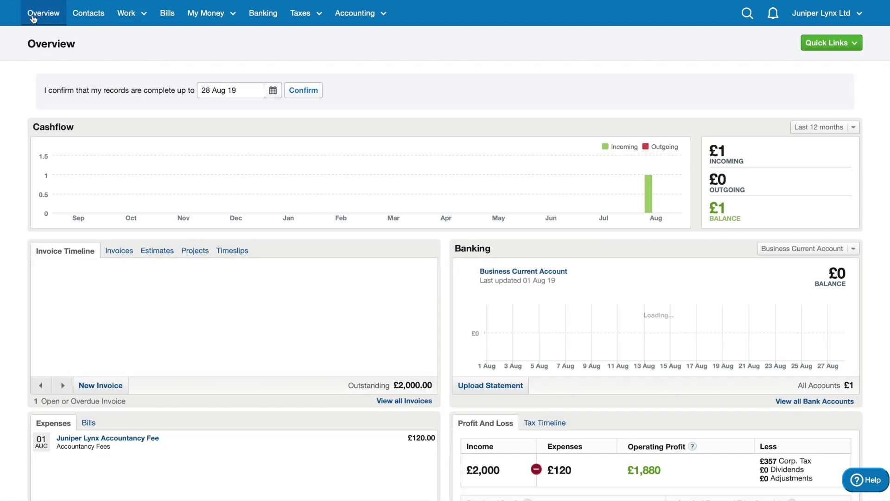
pyautogui.scroll(-3, 254, 254)
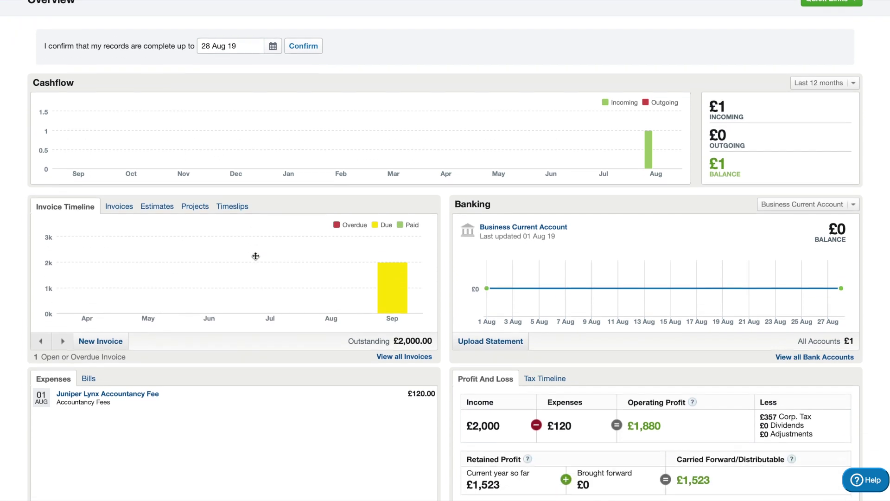
pyautogui.moveTo(376, 253)
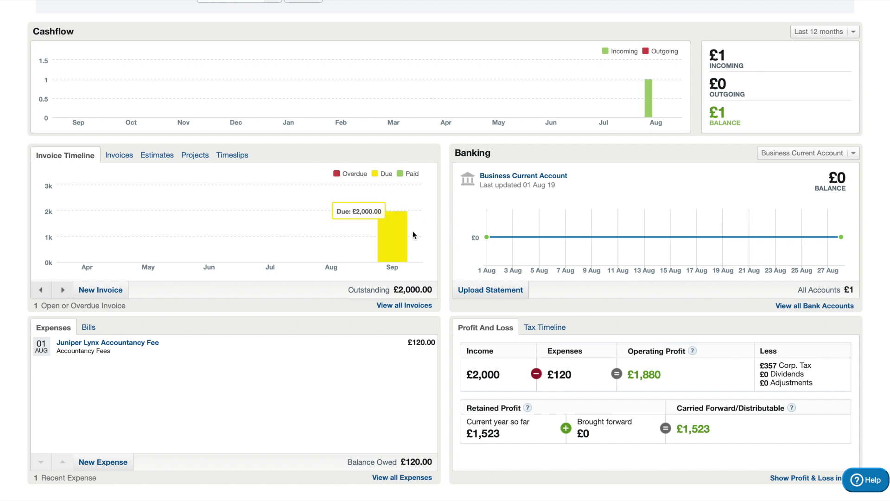
# Step: Examine the income and operating profit figures in the Profit And Loss summary on the overview
pyautogui.scroll(-1, 394, 234)
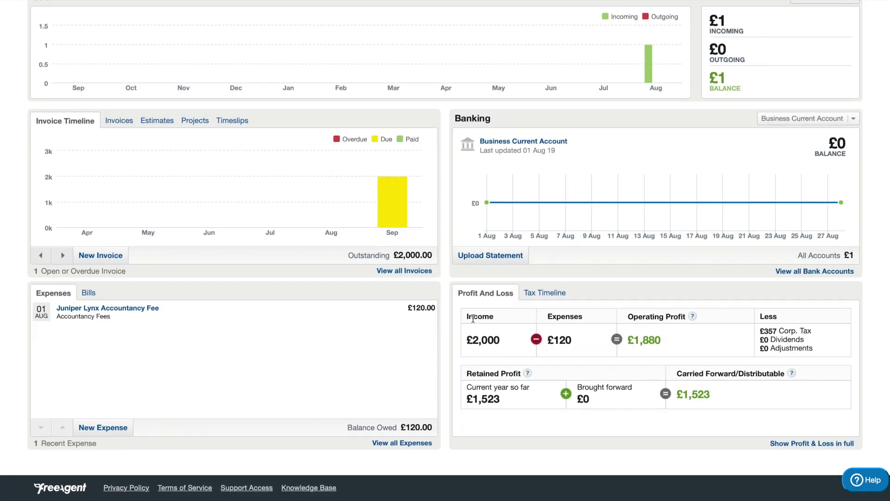
pyautogui.moveTo(468, 316); pyautogui.dragTo(465, 341)
pyautogui.click(506, 341)
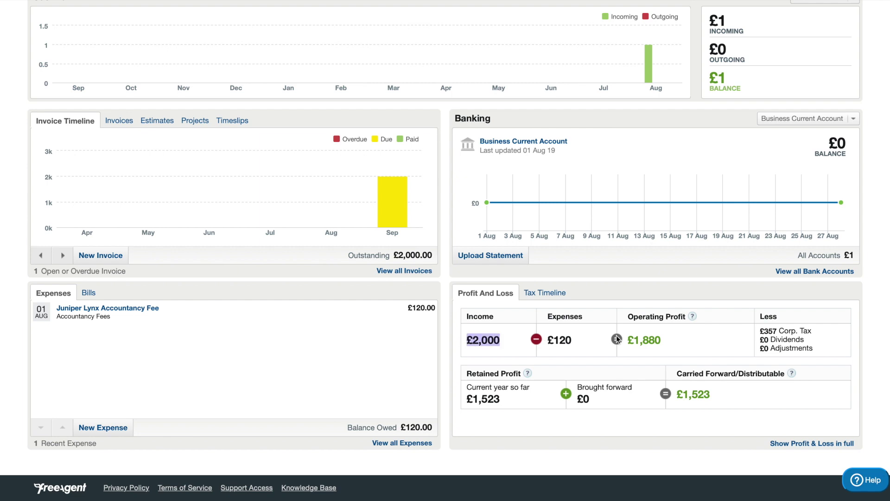
pyautogui.moveTo(630, 340); pyautogui.dragTo(681, 338)
pyautogui.click(681, 337)
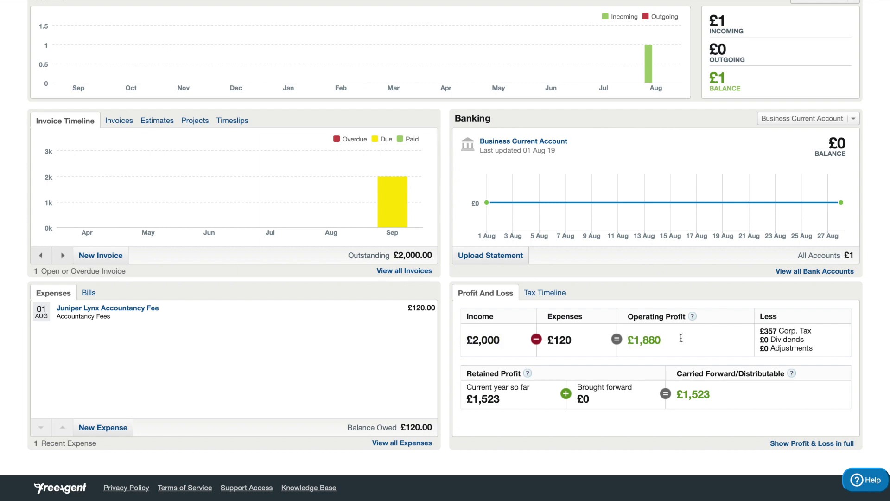
# Step: Compare the corporation tax deduction with the Carried Forward/Distributable profit in the Profit And Loss summary
pyautogui.moveTo(760, 331)
pyautogui.mouseDown()
pyautogui.moveTo(814, 331)
pyautogui.moveTo(759, 330)
pyautogui.mouseUp()
pyautogui.click(759, 331)
pyautogui.moveTo(679, 394); pyautogui.dragTo(713, 395)
pyautogui.click(722, 396)
pyautogui.moveTo(710, 397); pyautogui.dragTo(684, 397)
pyautogui.click(703, 408)
pyautogui.moveTo(777, 332); pyautogui.dragTo(760, 332)
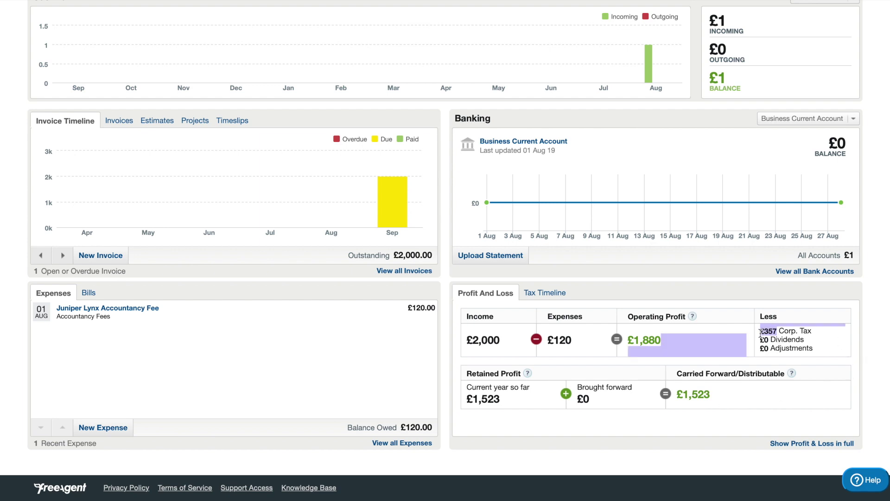
pyautogui.click(760, 332)
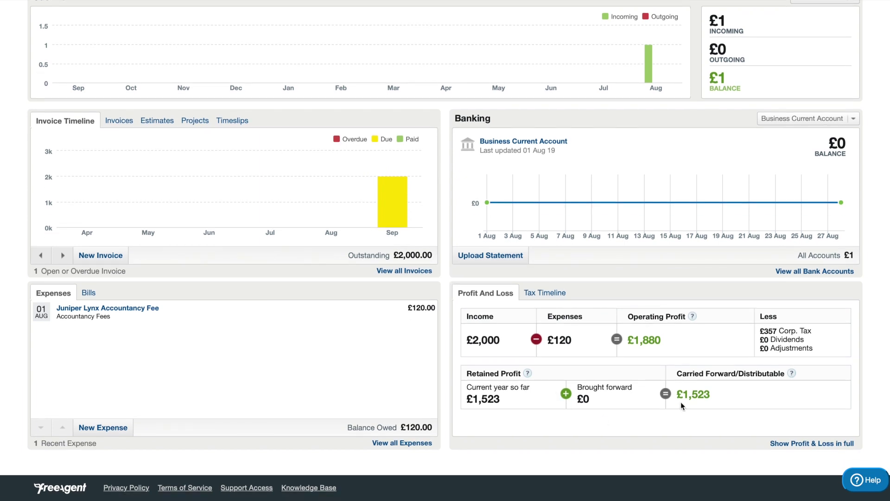
pyautogui.moveTo(711, 395); pyautogui.dragTo(673, 397)
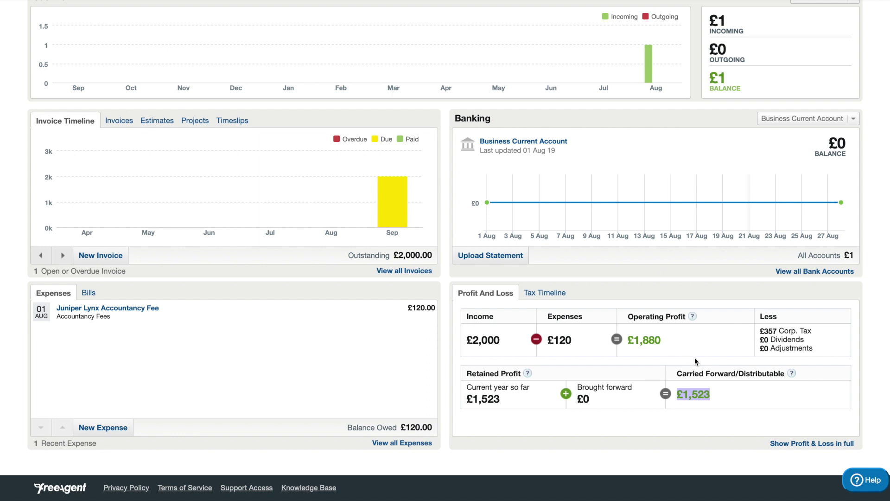
pyautogui.click(709, 378)
pyautogui.scroll(3, 697, 347)
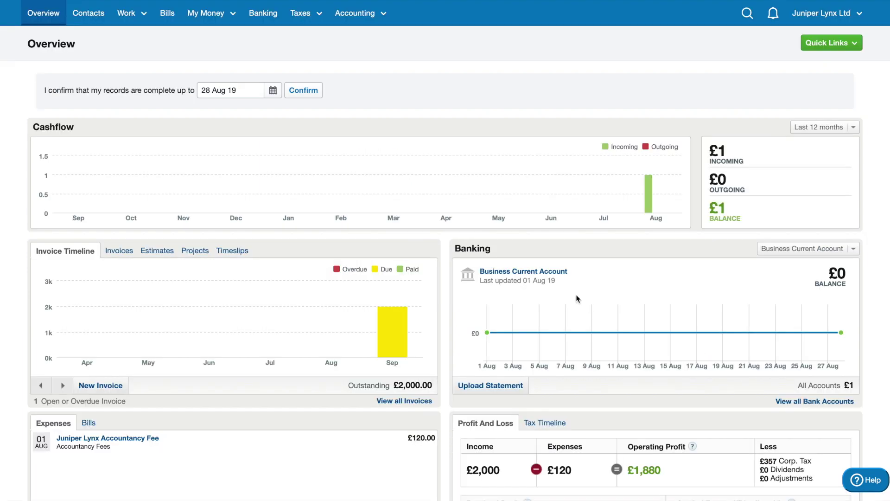